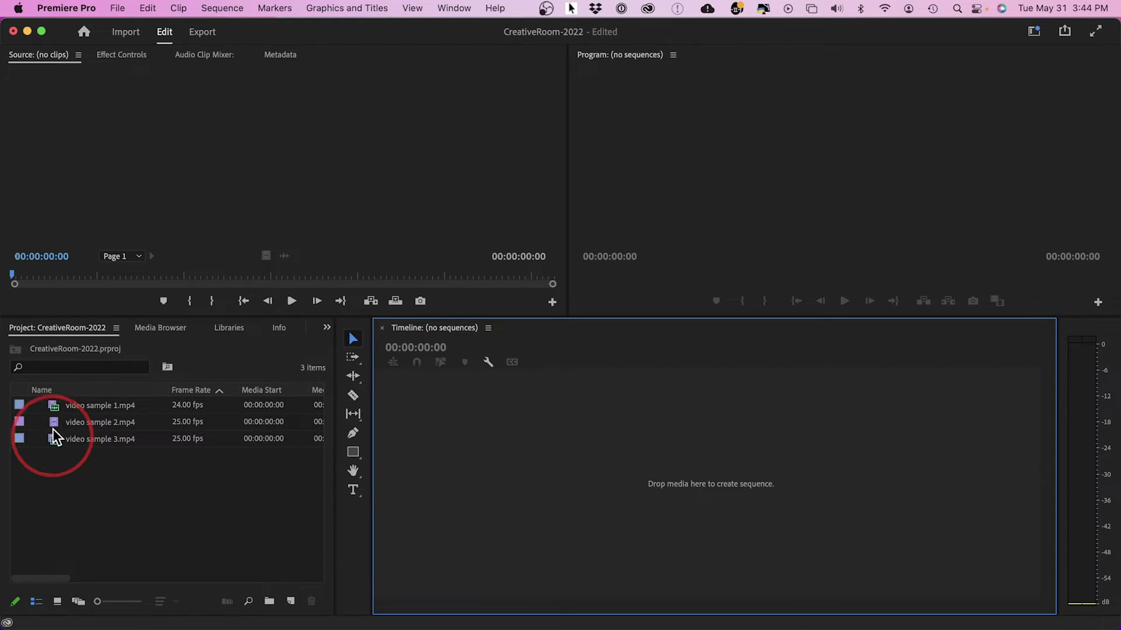
# Create a sequence from video sample 1 and place video sample 2 on the track above it
pyautogui.click(55, 407)
pyautogui.moveTo(53, 408); pyautogui.dragTo(505, 469)
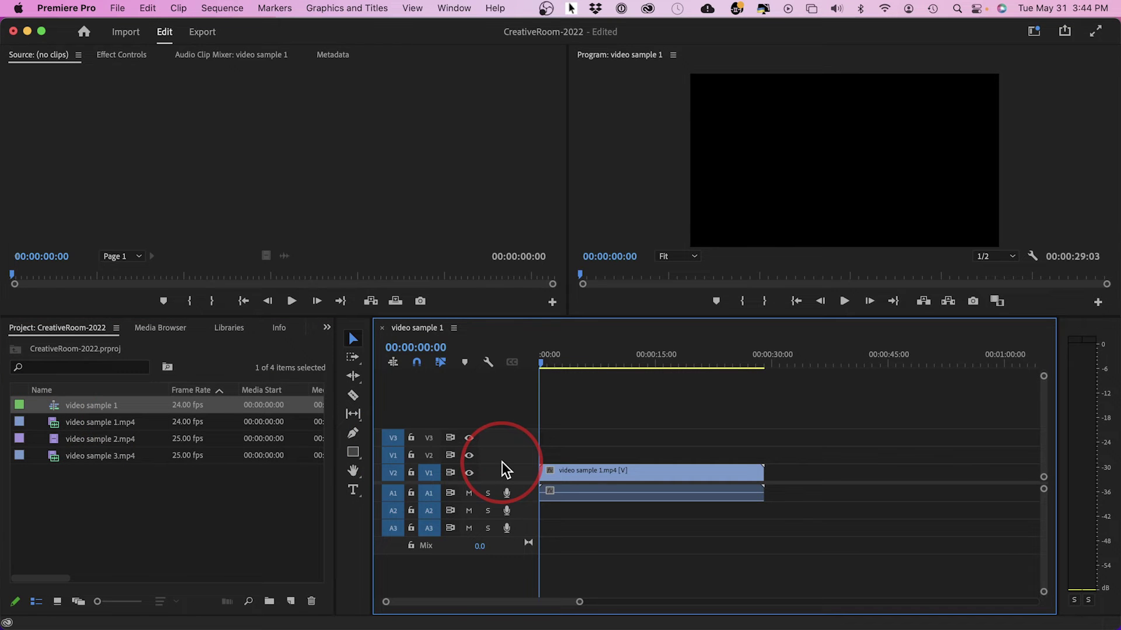
pyautogui.click(55, 422)
pyautogui.click(54, 438)
pyautogui.moveTo(55, 437); pyautogui.dragTo(540, 461)
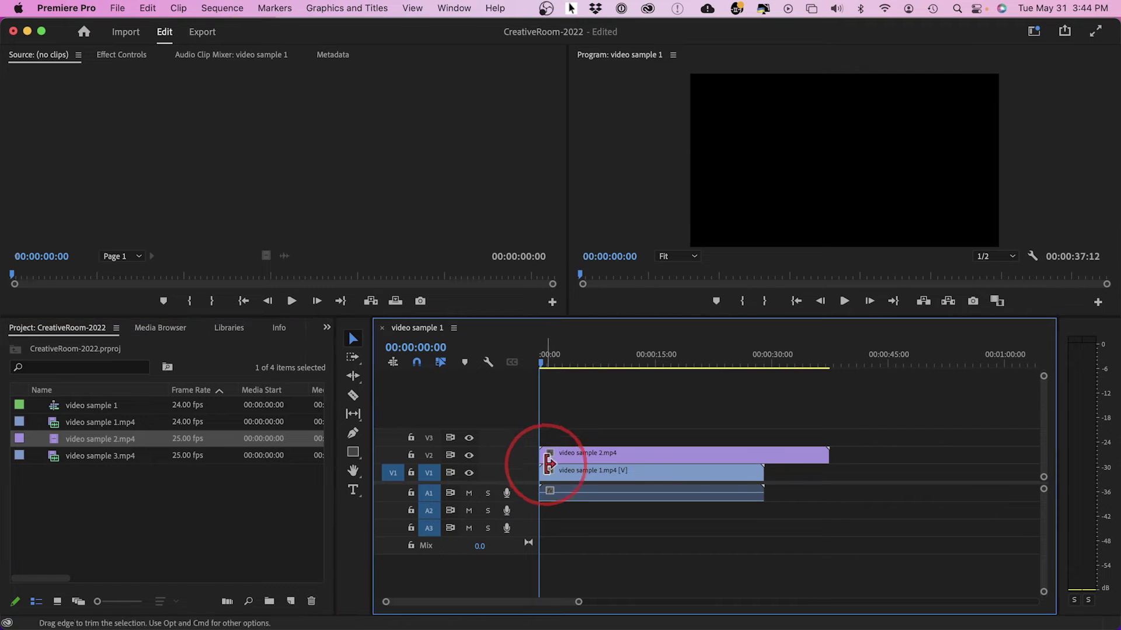
# Trim video sample 2's end on V2 to finish with sample 1 at 00:00:29:03
pyautogui.click(568, 363)
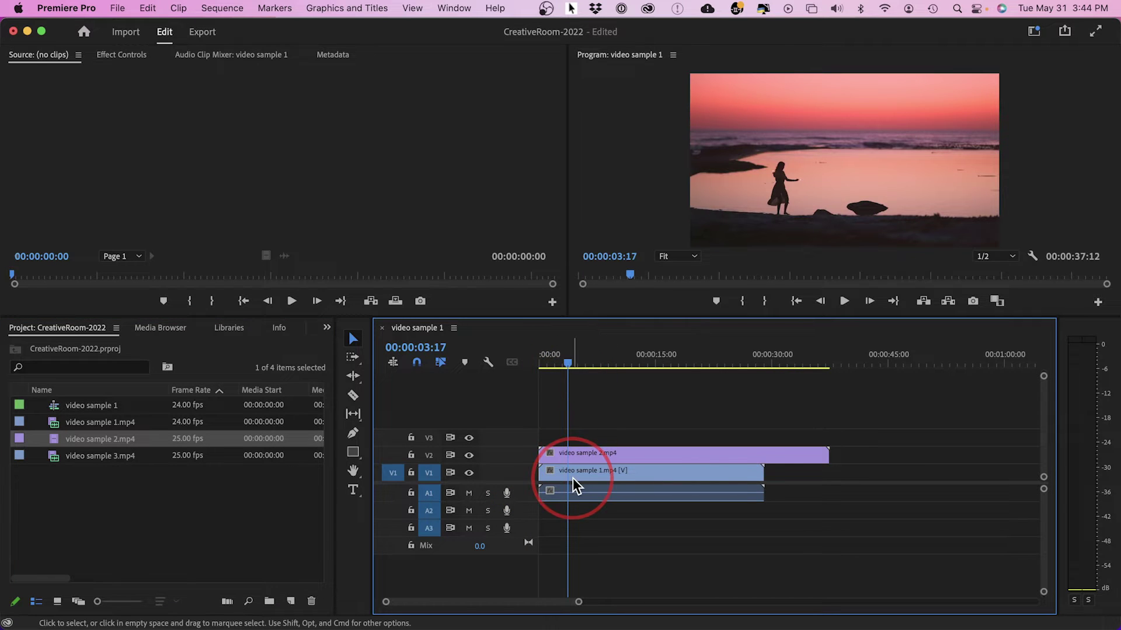
pyautogui.click(611, 475)
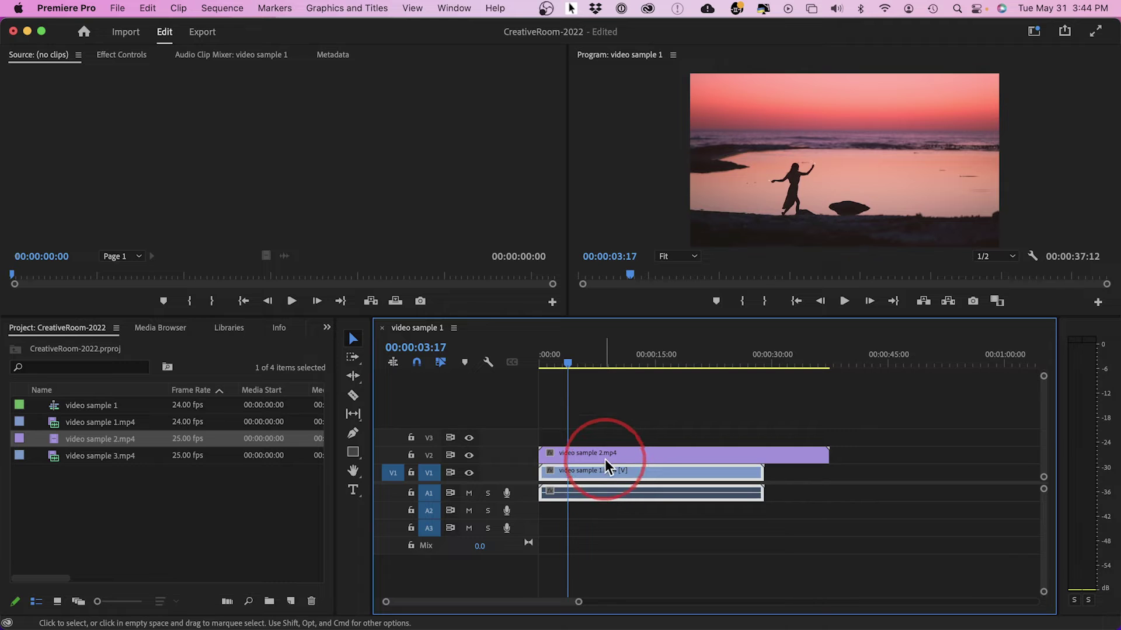
pyautogui.click(604, 458)
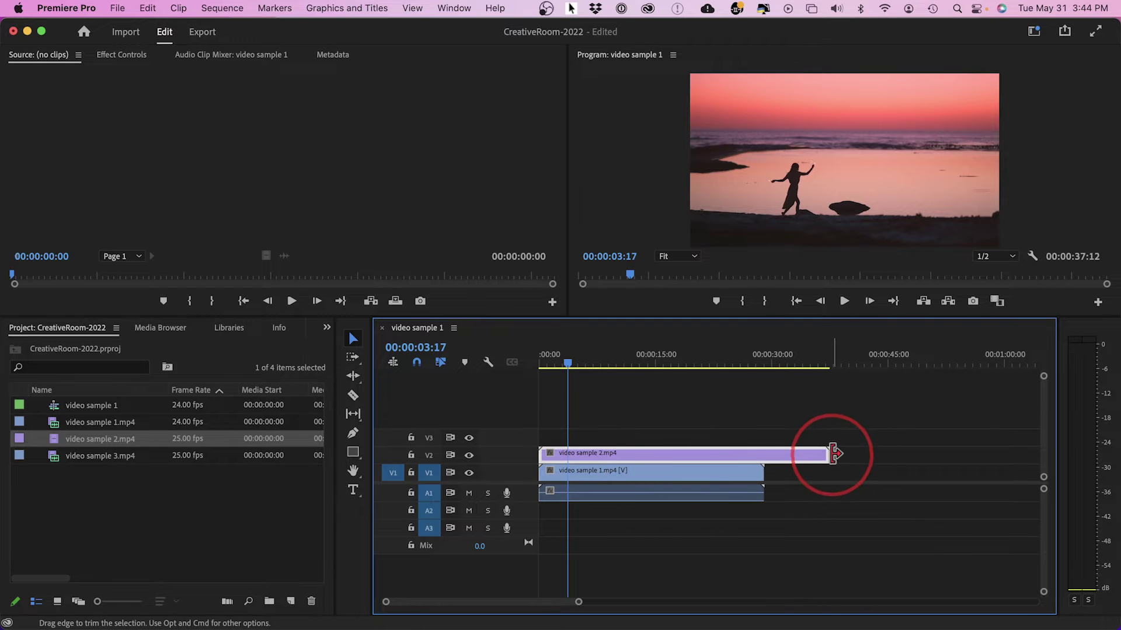
pyautogui.moveTo(827, 455); pyautogui.dragTo(764, 455)
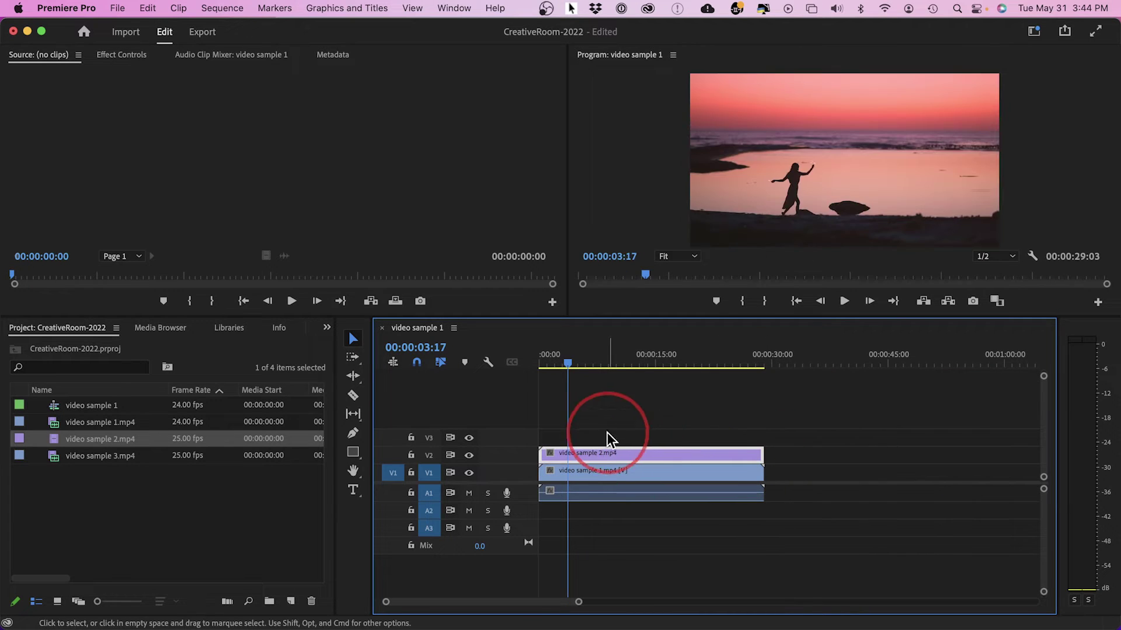
# Open the Effects panel and search 'crop' to find the Transform > Crop effect
pyautogui.click(326, 332)
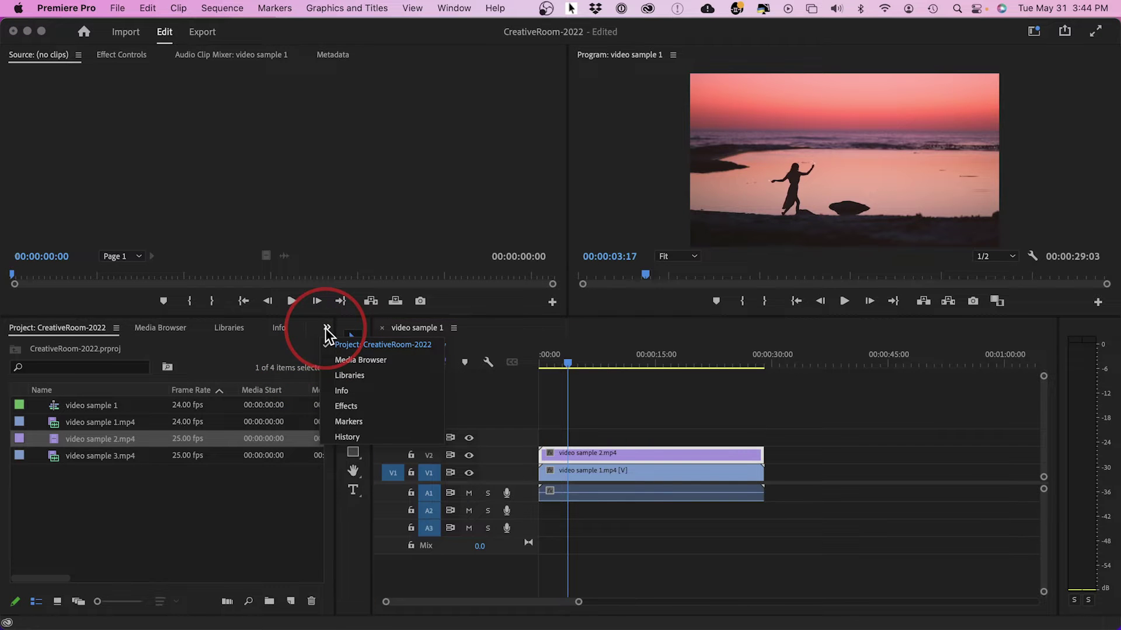
pyautogui.click(349, 406)
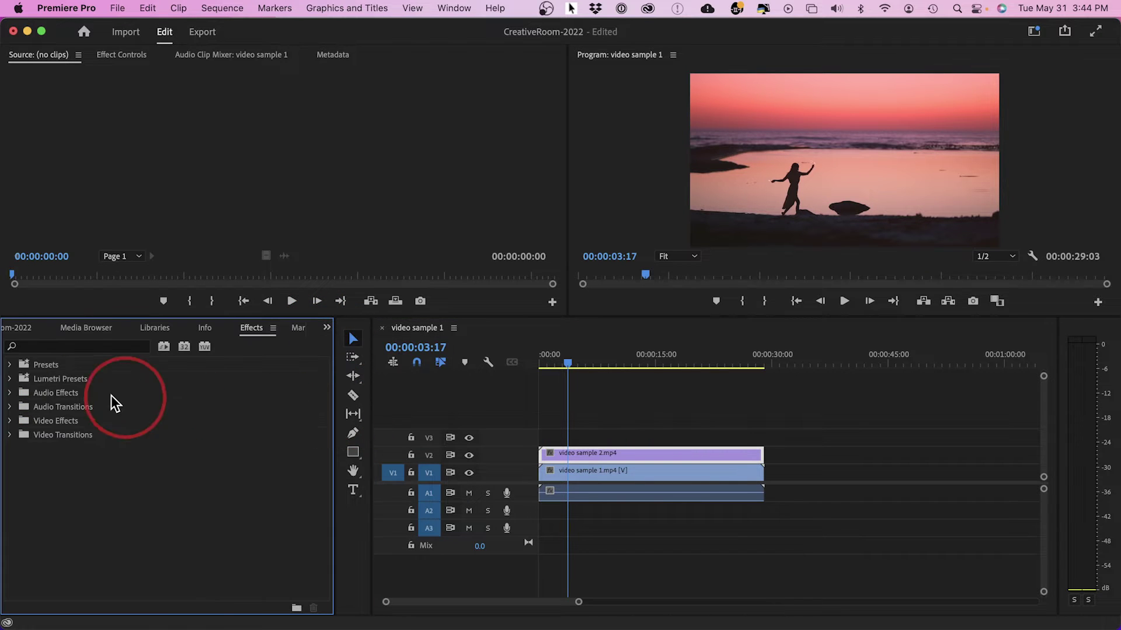
pyautogui.click(64, 352)
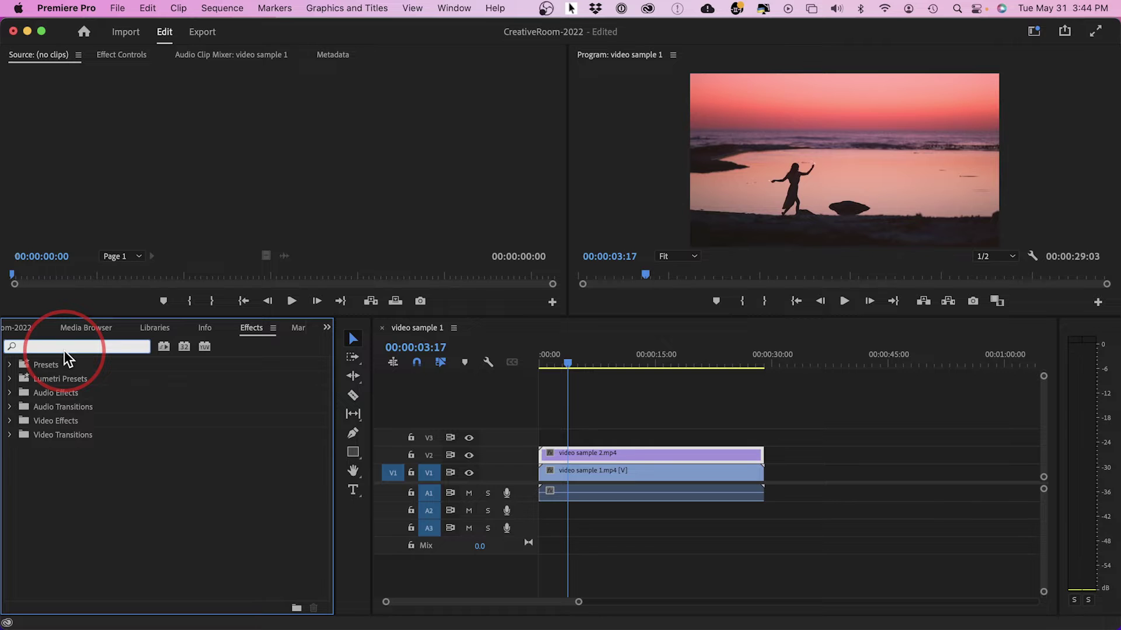
pyautogui.write('crop')
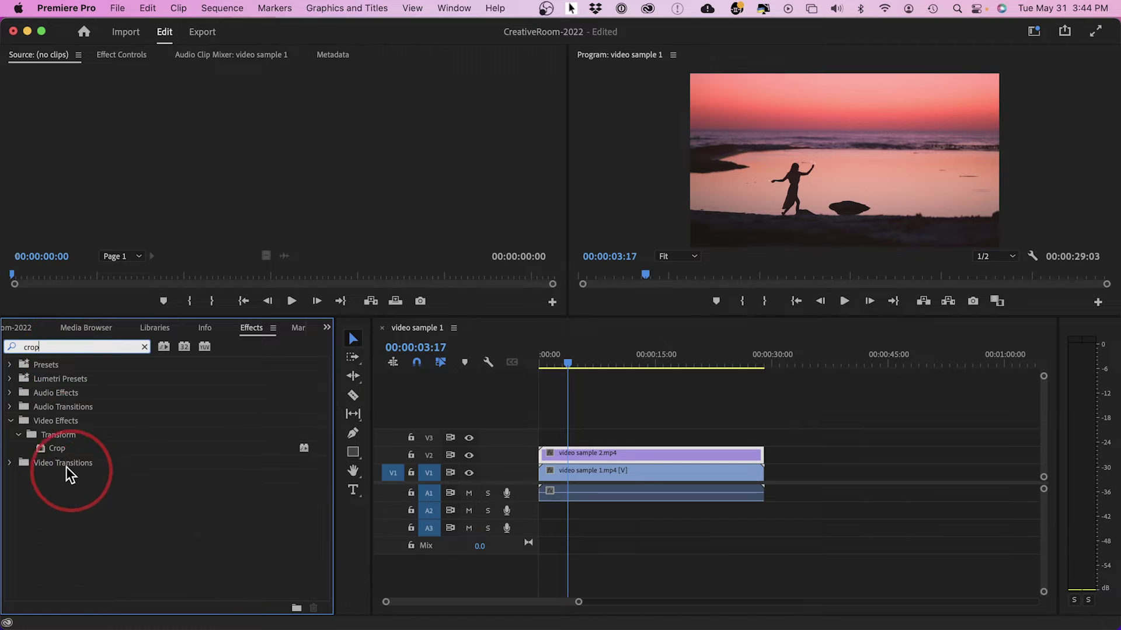
pyautogui.click(41, 447)
# Apply Crop to the video sample 2 and video sample 1 clips, then select sample 1
pyautogui.moveTo(39, 447); pyautogui.dragTo(626, 452)
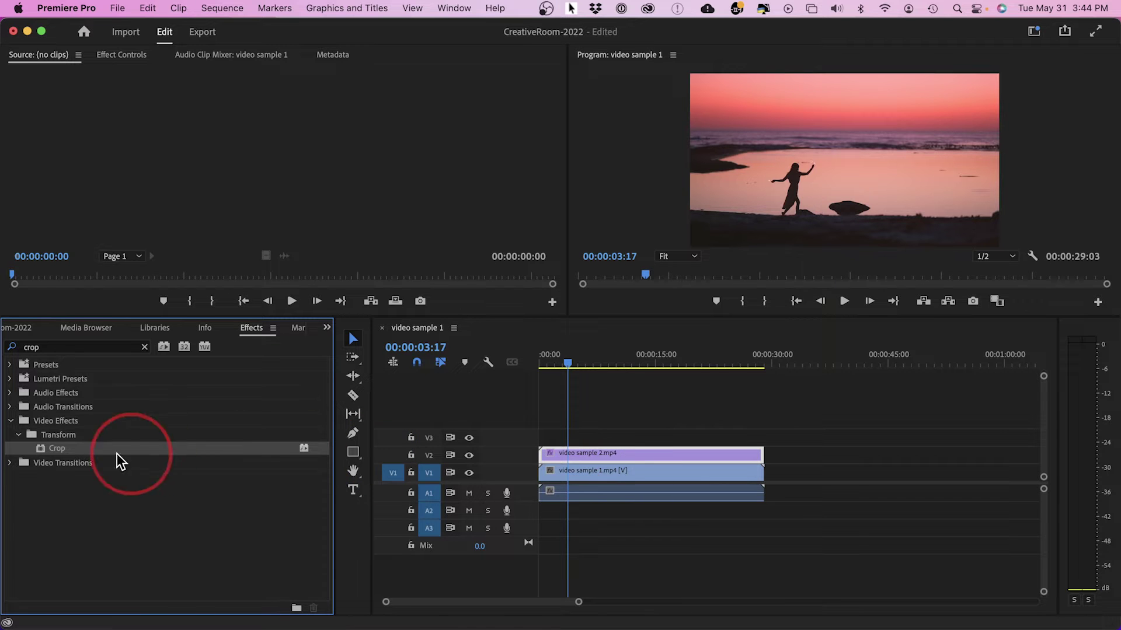
pyautogui.moveTo(41, 448); pyautogui.dragTo(642, 471)
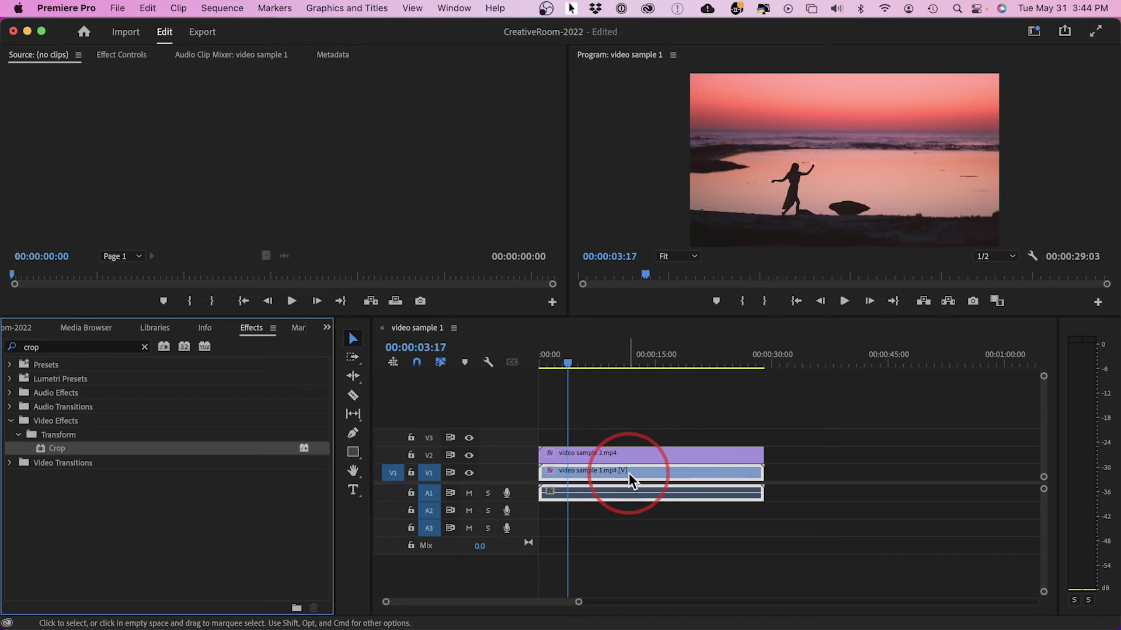
pyautogui.click(640, 426)
pyautogui.click(613, 475)
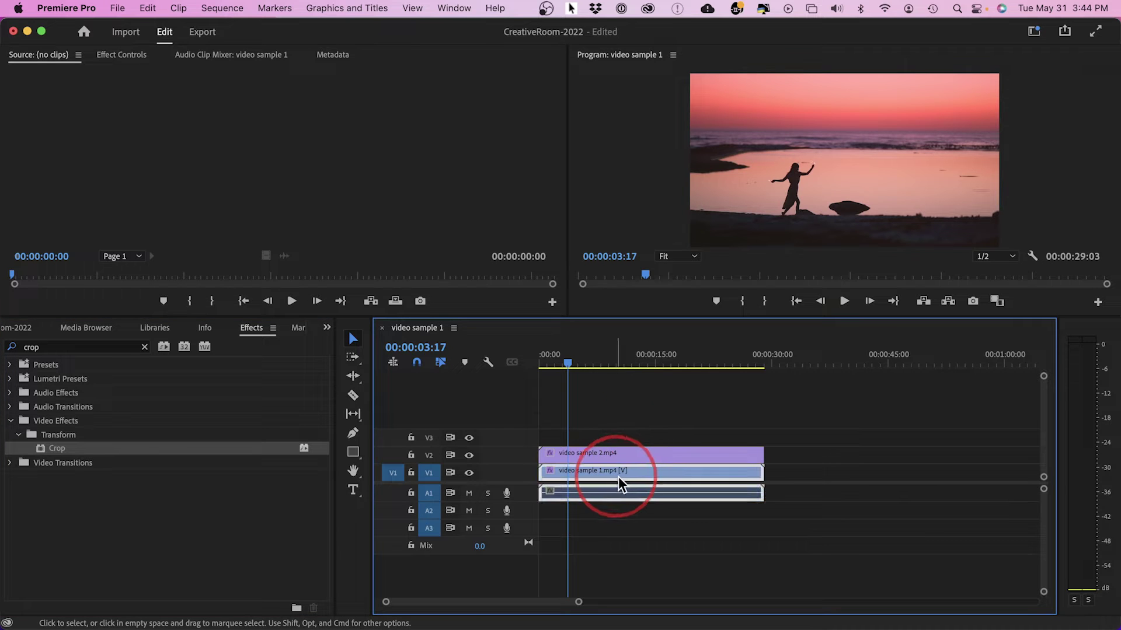
# In Effect Controls, set video sample 1's Crop Left value to 50
pyautogui.click(192, 146)
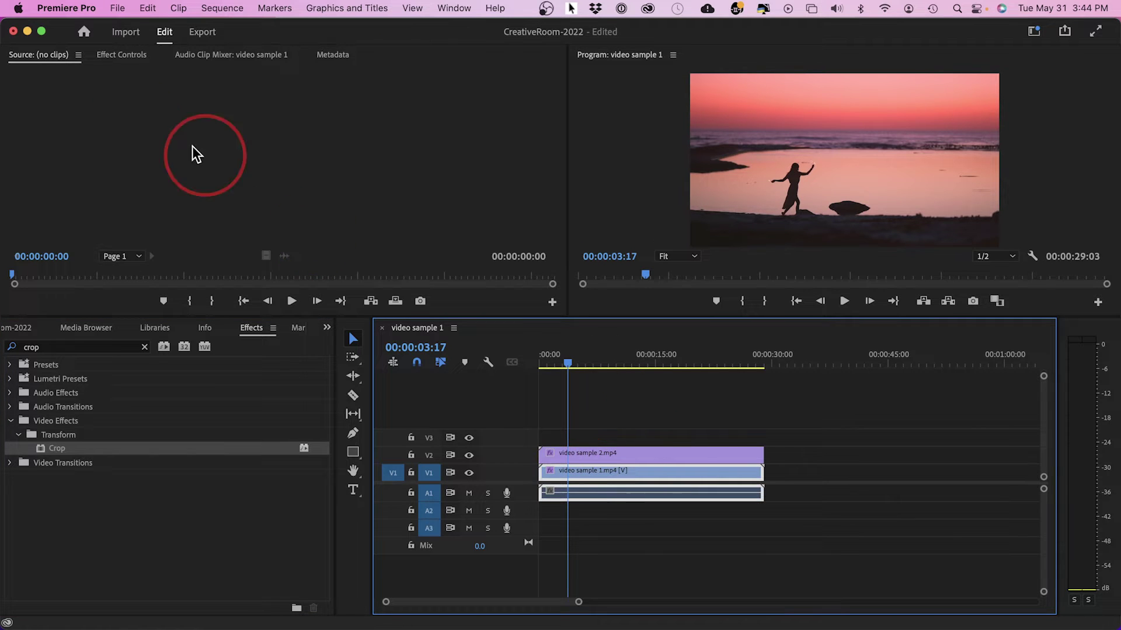
pyautogui.click(116, 55)
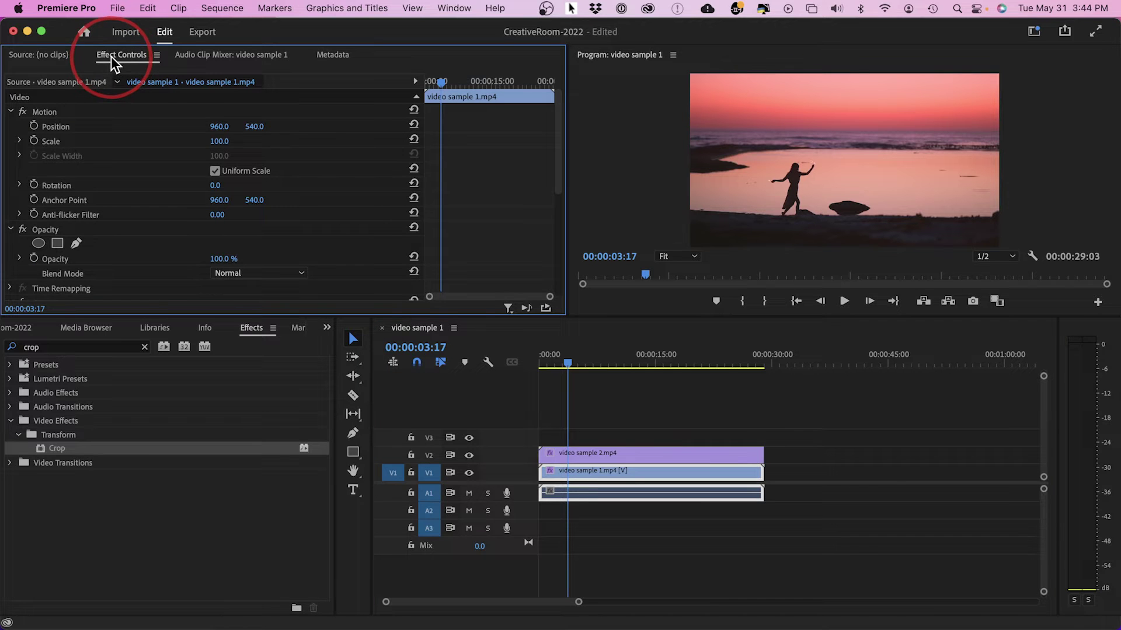
pyautogui.moveTo(559, 174); pyautogui.dragTo(555, 255)
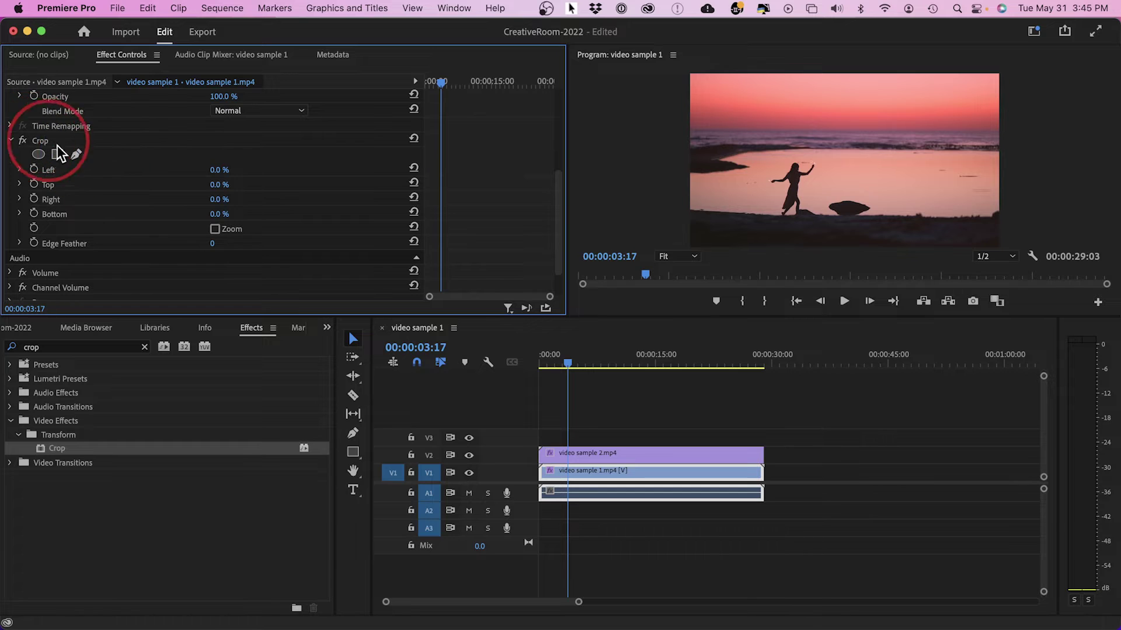
pyautogui.scroll(-1, 38, 142)
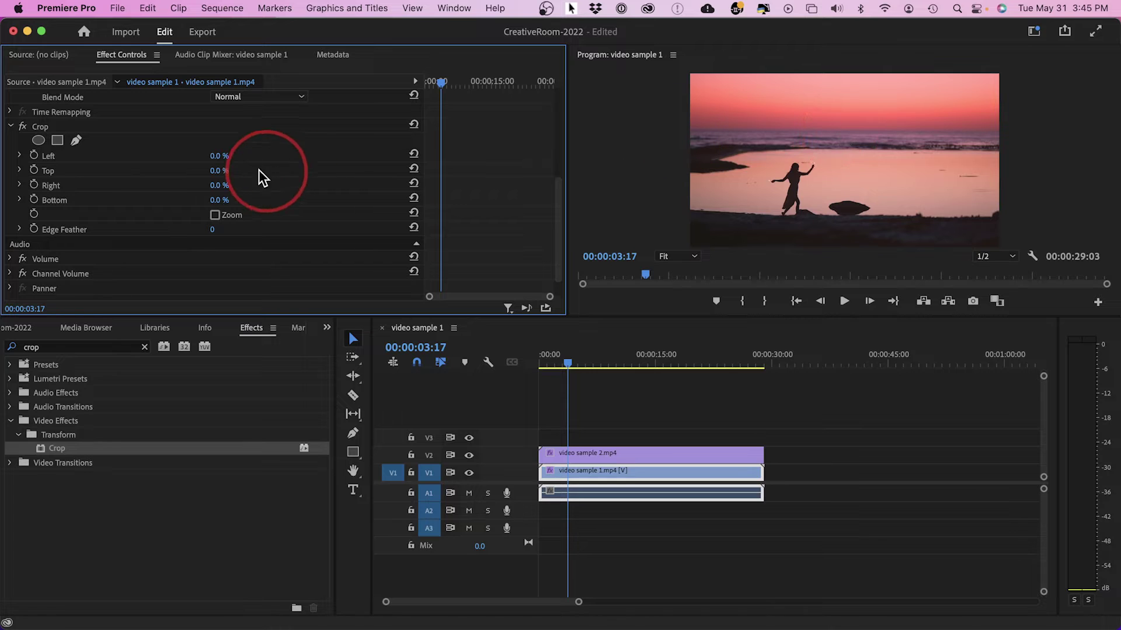
pyautogui.click(220, 156)
pyautogui.write('50')
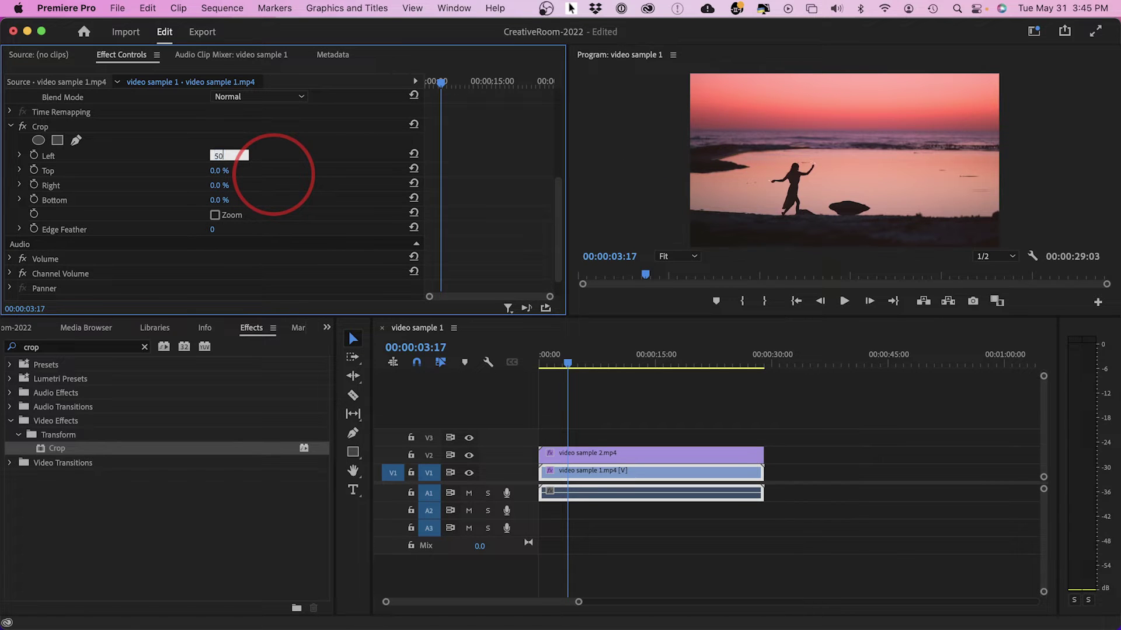
pyautogui.click(587, 456)
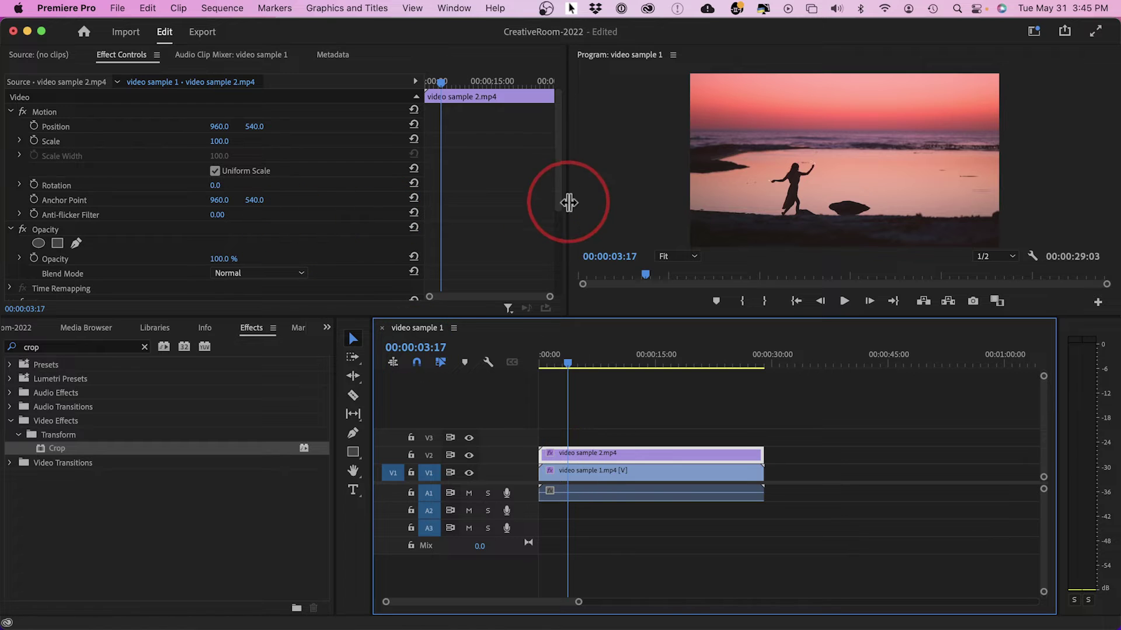
# Set video sample 2's Crop Right to 50% and scrub to 00:00:06:14 to preview the split
pyautogui.moveTo(560, 191); pyautogui.dragTo(552, 271)
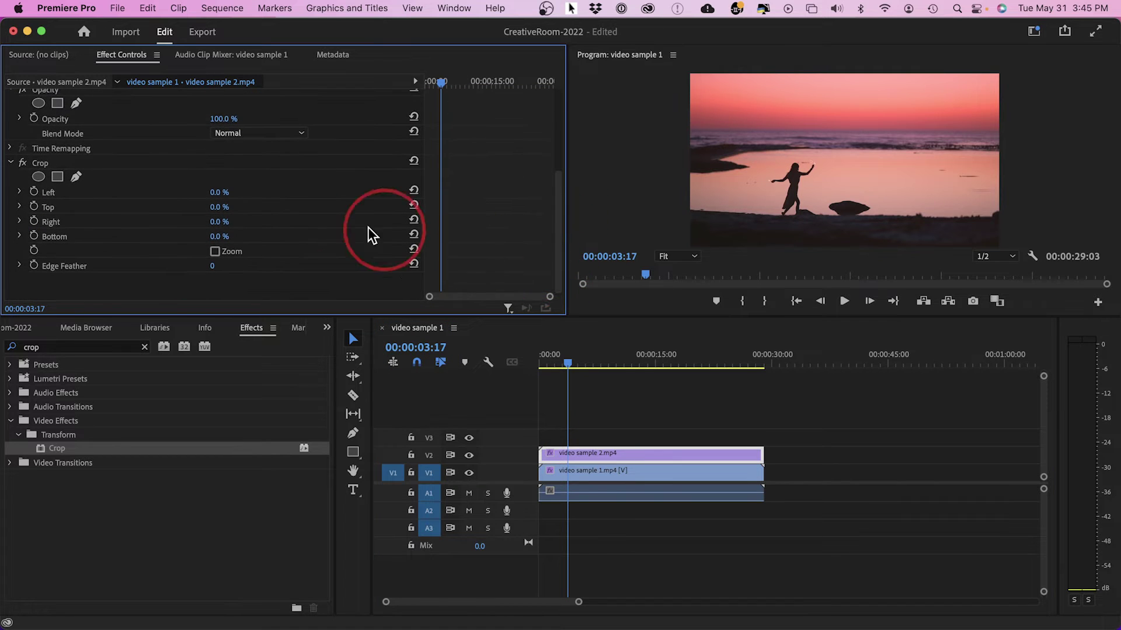
pyautogui.click(219, 222)
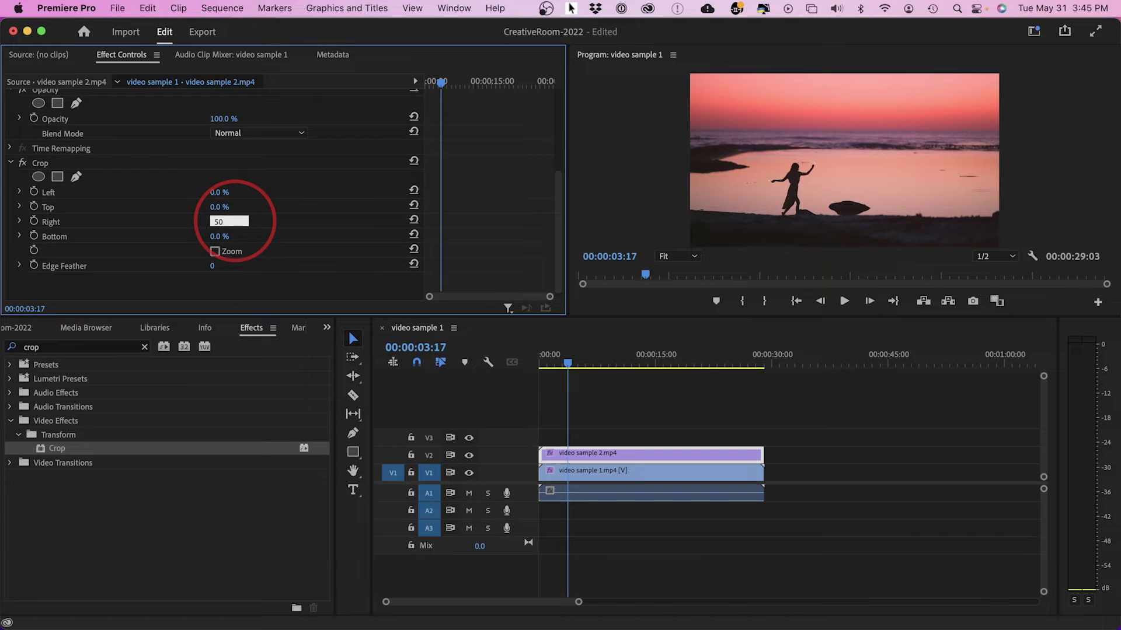
pyautogui.write('50')
pyautogui.press('Return')
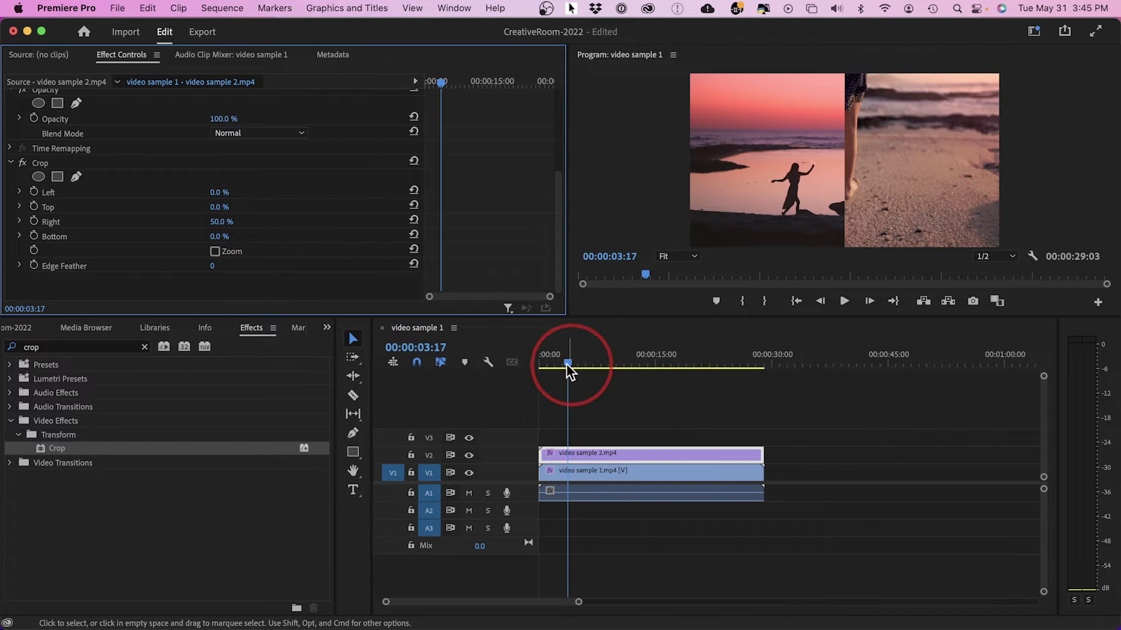
pyautogui.moveTo(567, 362); pyautogui.dragTo(590, 370)
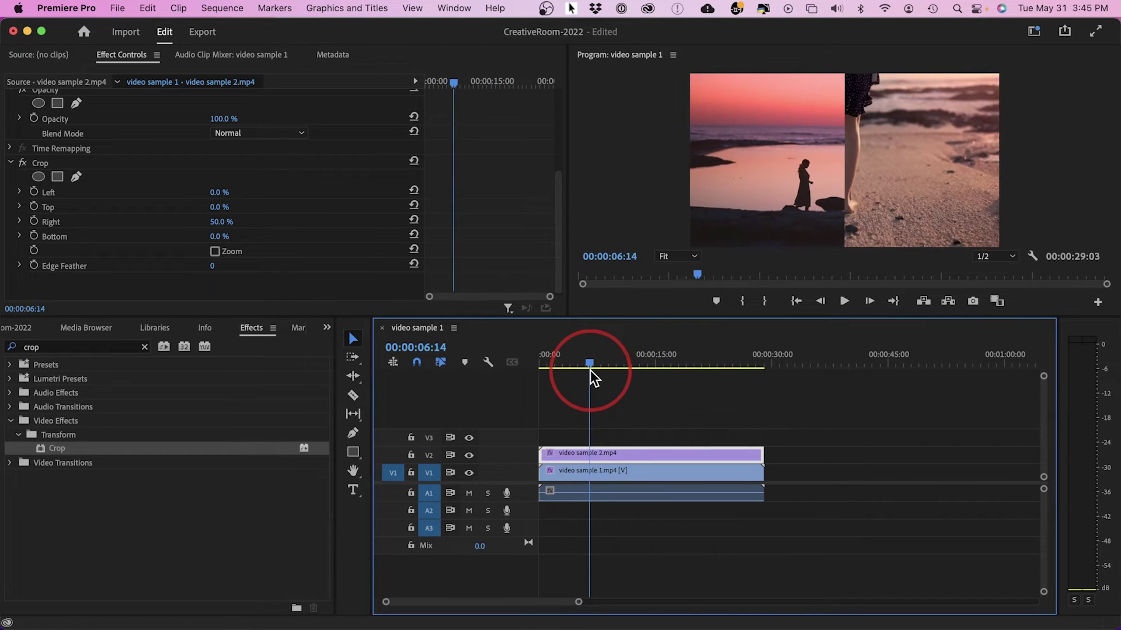
pyautogui.click(965, 160)
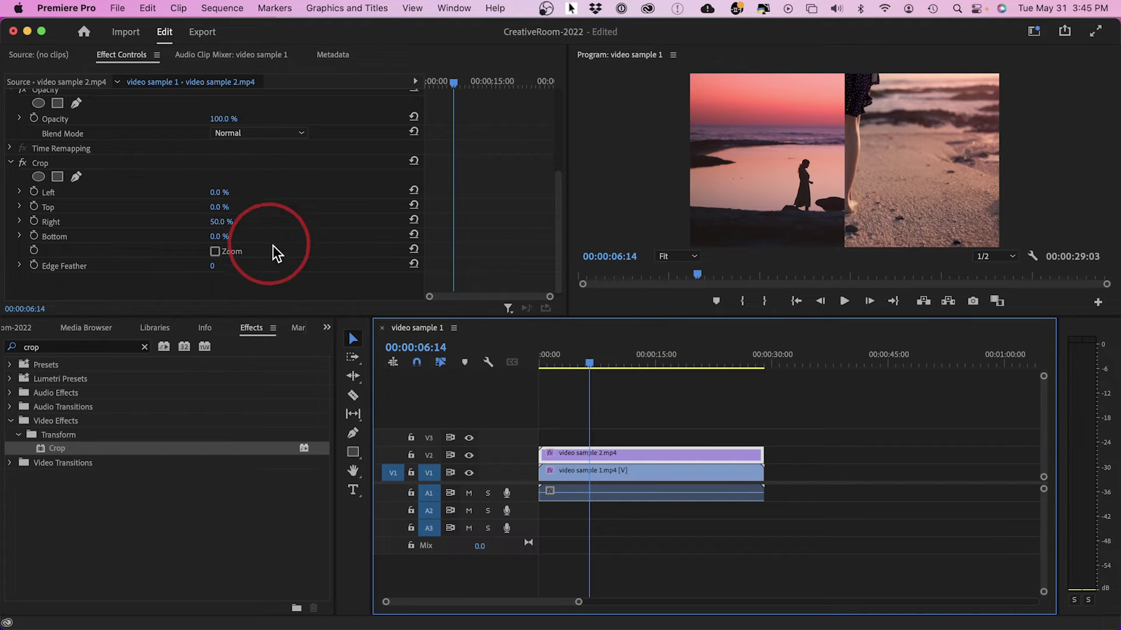
# Set video sample 1's Crop Left to 20%
pyautogui.click(578, 475)
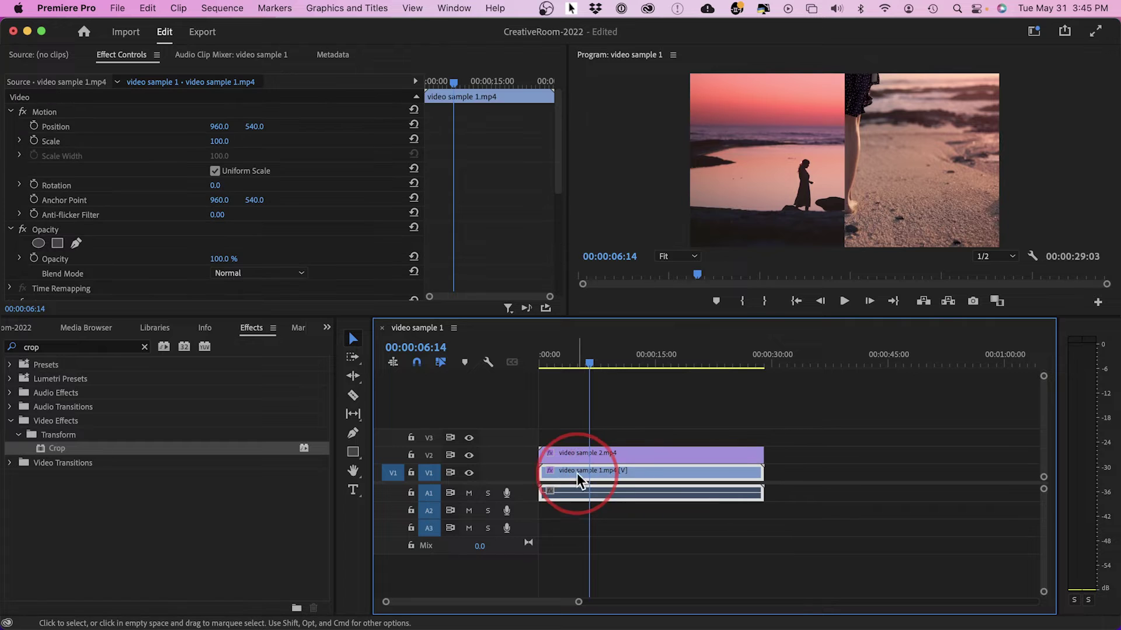
pyautogui.click(556, 182)
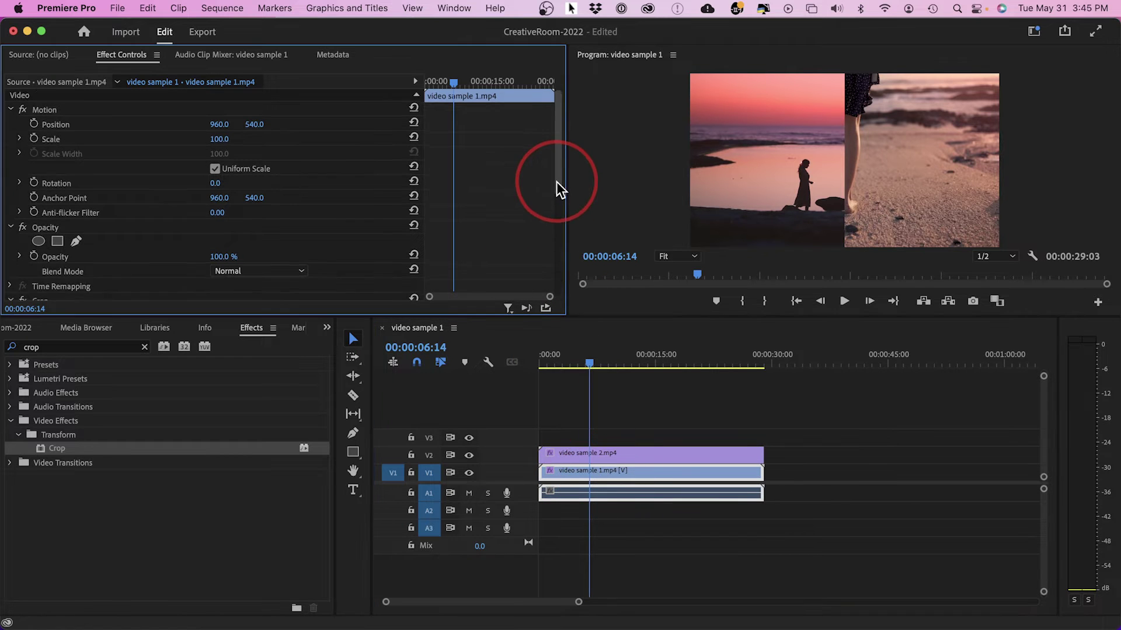
pyautogui.moveTo(556, 181); pyautogui.dragTo(545, 260)
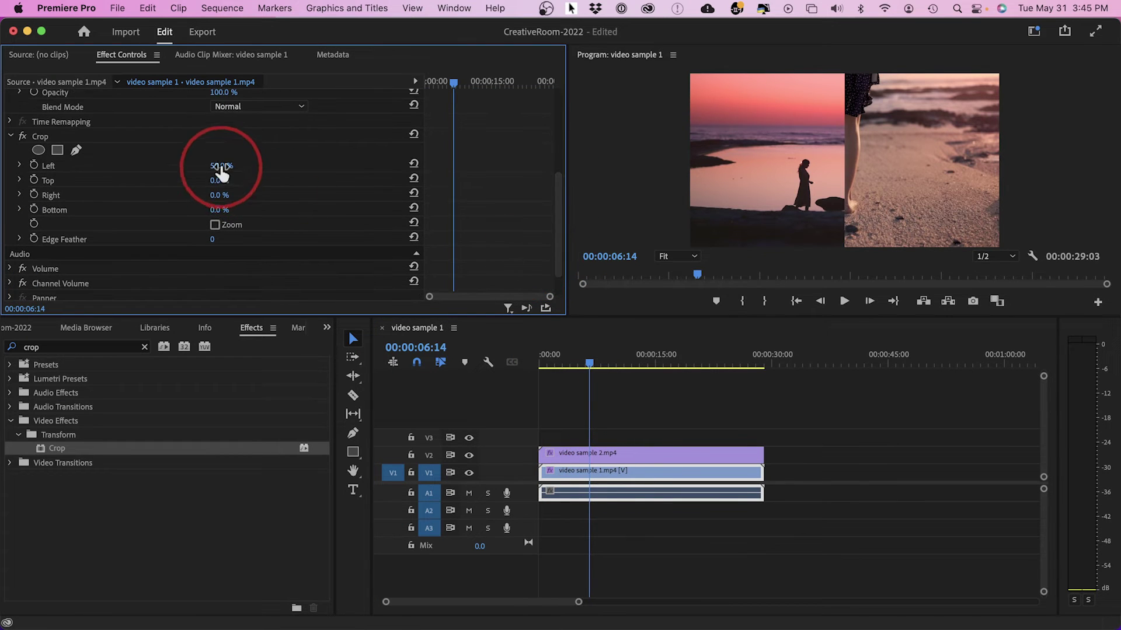
pyautogui.moveTo(222, 173); pyautogui.dragTo(218, 169)
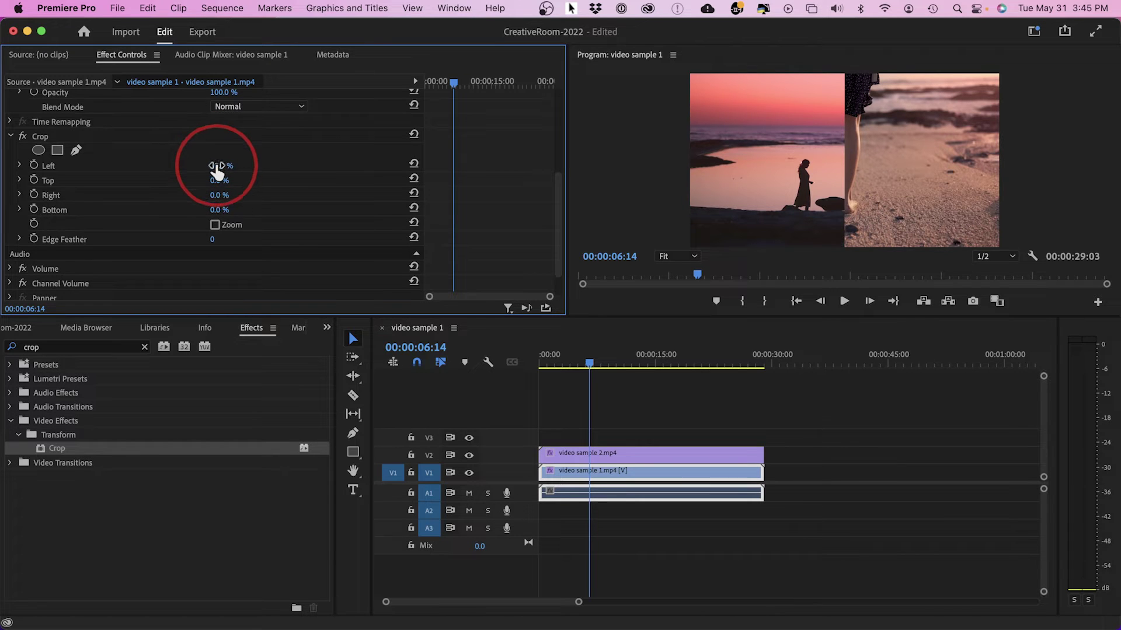
pyautogui.click(218, 167)
pyautogui.write('50.0')
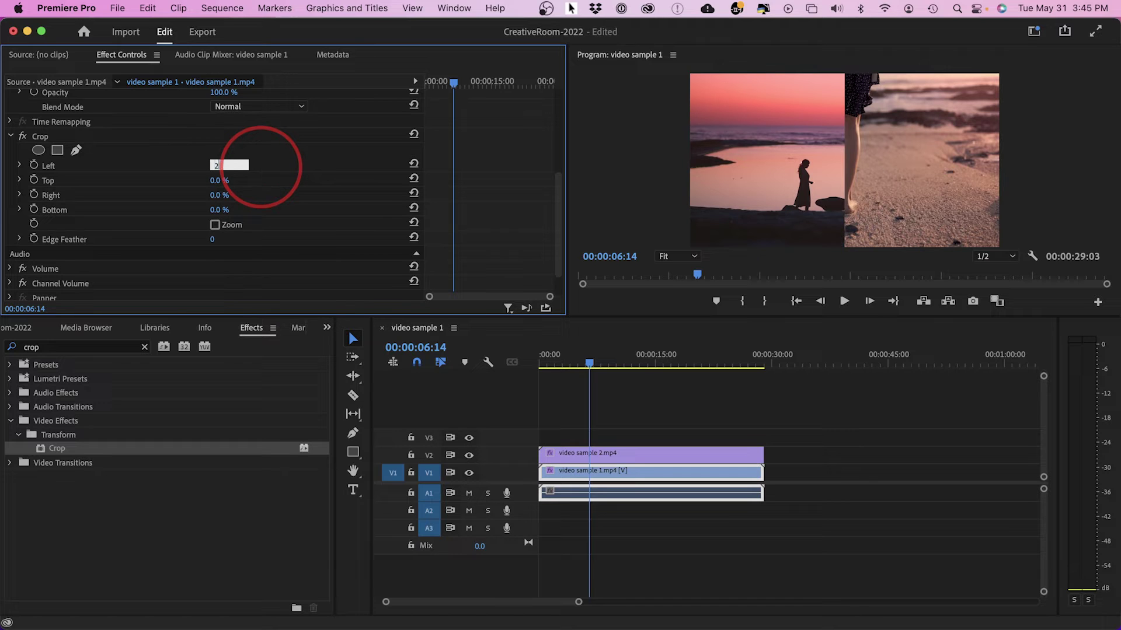
pyautogui.press('Return')
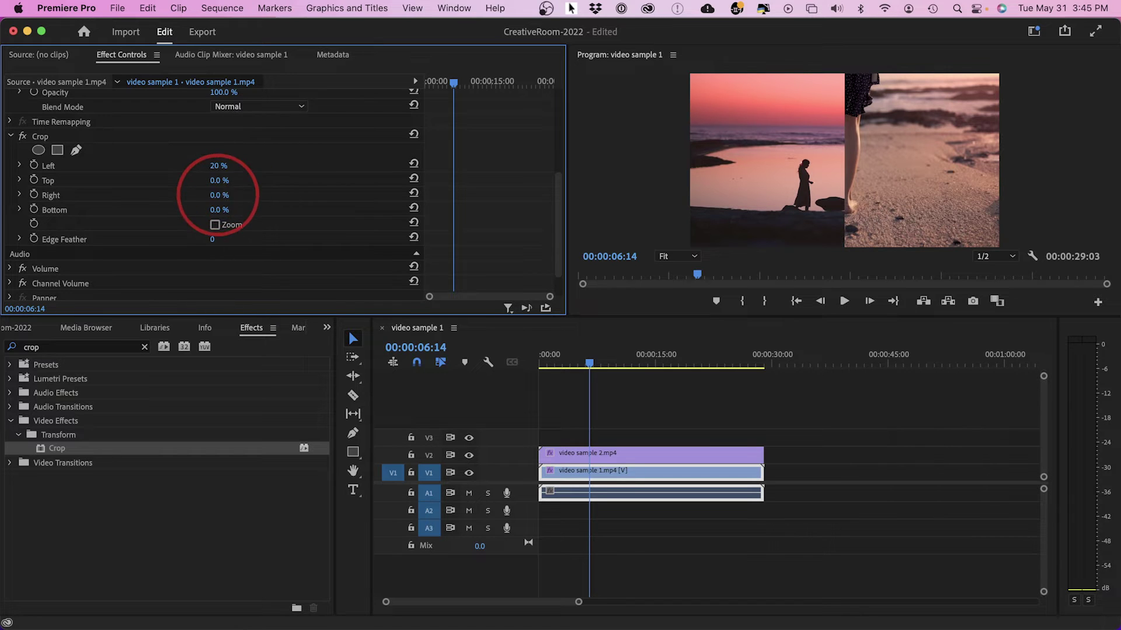
# Set video sample 1's Crop Right to 30% and slide Position X to 1537
pyautogui.click(228, 195)
pyautogui.write('30')
pyautogui.press('Return')
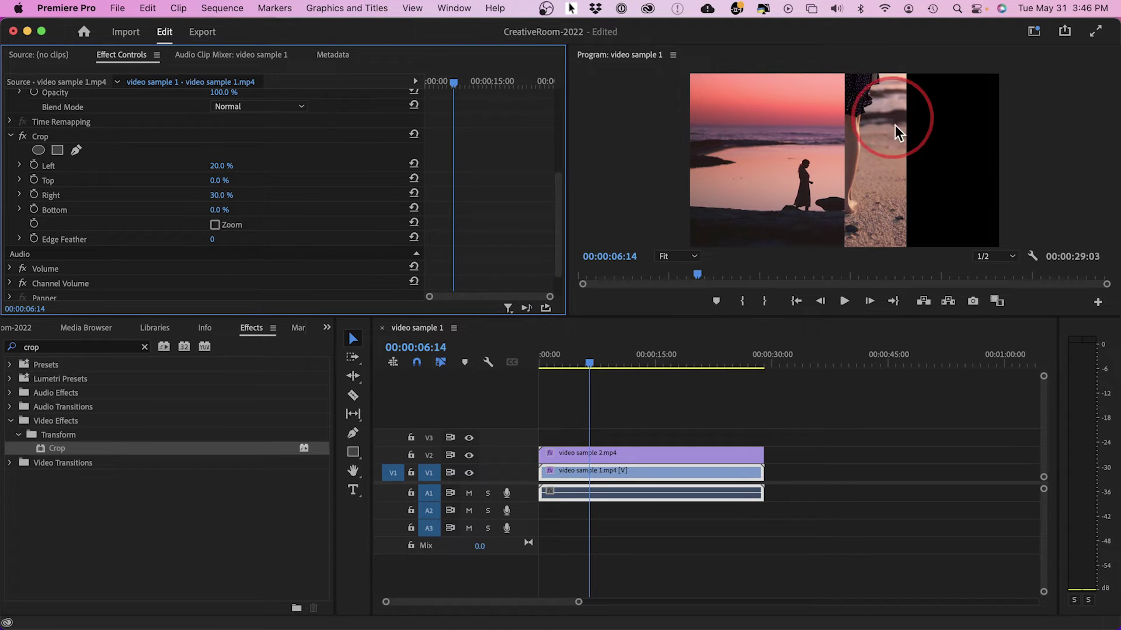
pyautogui.moveTo(565, 209); pyautogui.dragTo(559, 114)
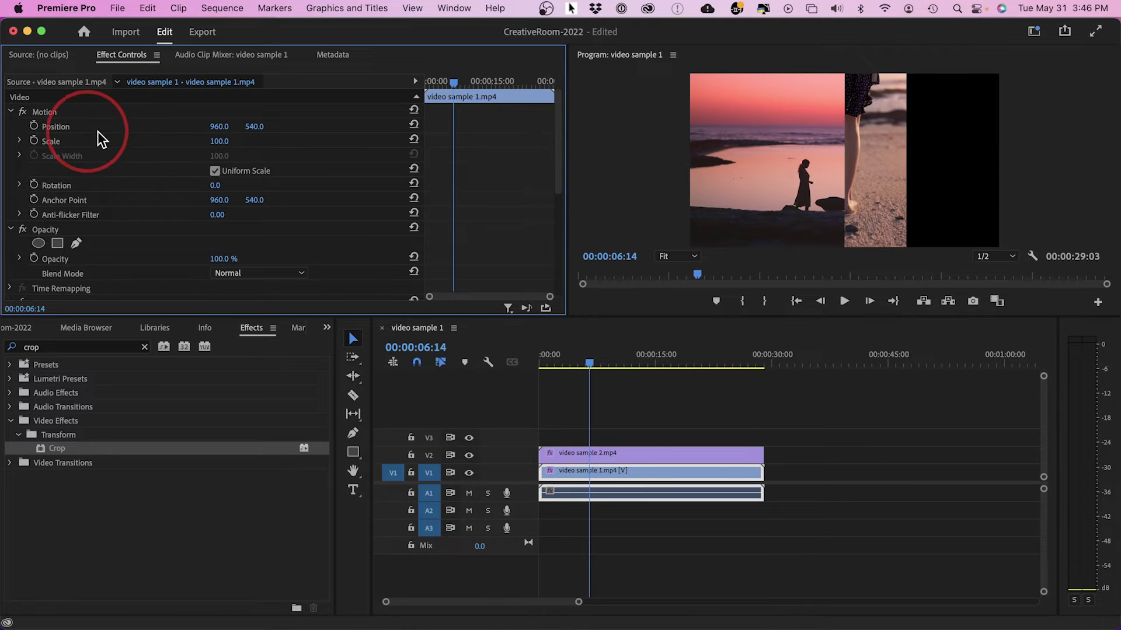
pyautogui.moveTo(215, 132); pyautogui.dragTo(555, 131)
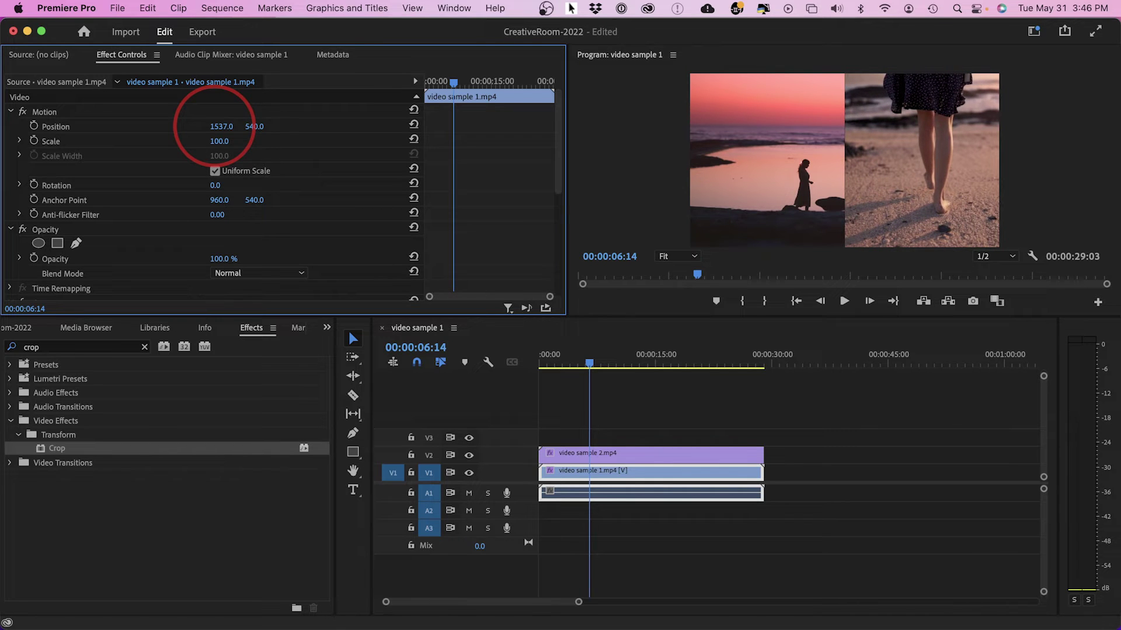
# Set video sample 2's Crop Right to 30%
pyautogui.click(602, 453)
pyautogui.moveTo(557, 178); pyautogui.dragTo(553, 275)
pyautogui.click(222, 219)
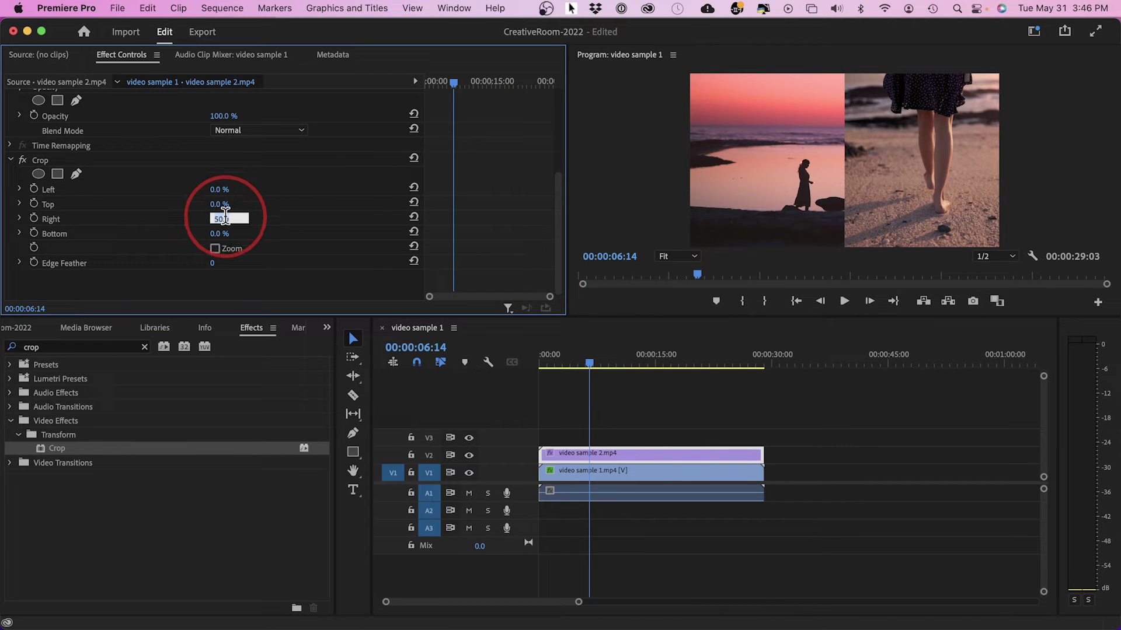
pyautogui.press('Return')
# Set video sample 2's Crop Left to 20% and move Position X to 577
pyautogui.moveTo(219, 189); pyautogui.dragTo(278, 232)
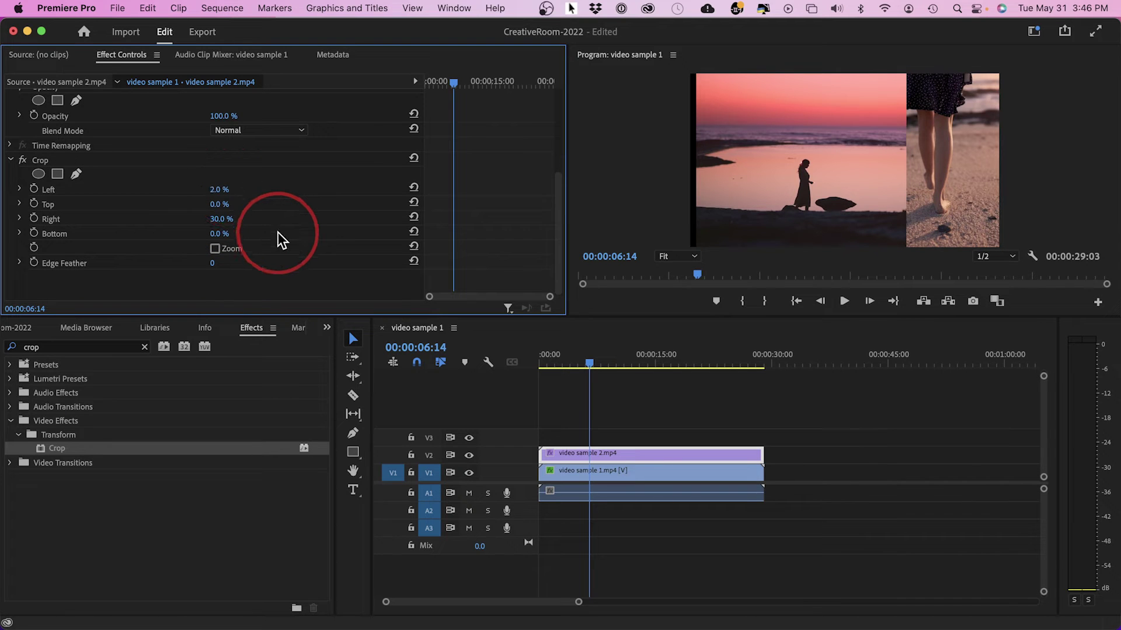
pyautogui.click(228, 188)
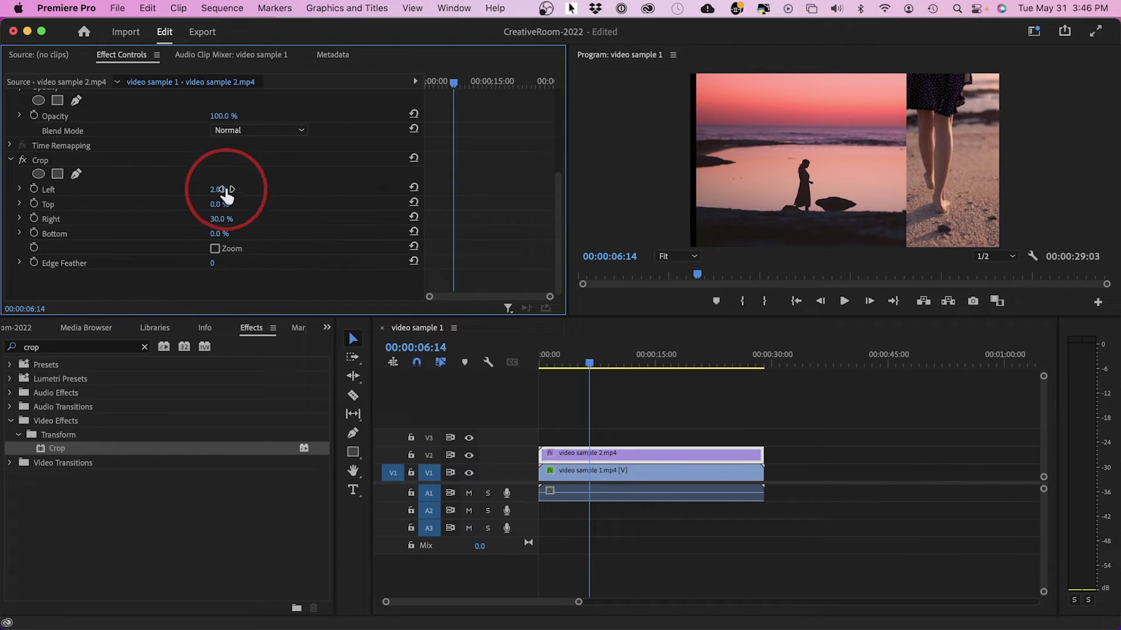
pyautogui.press('Return')
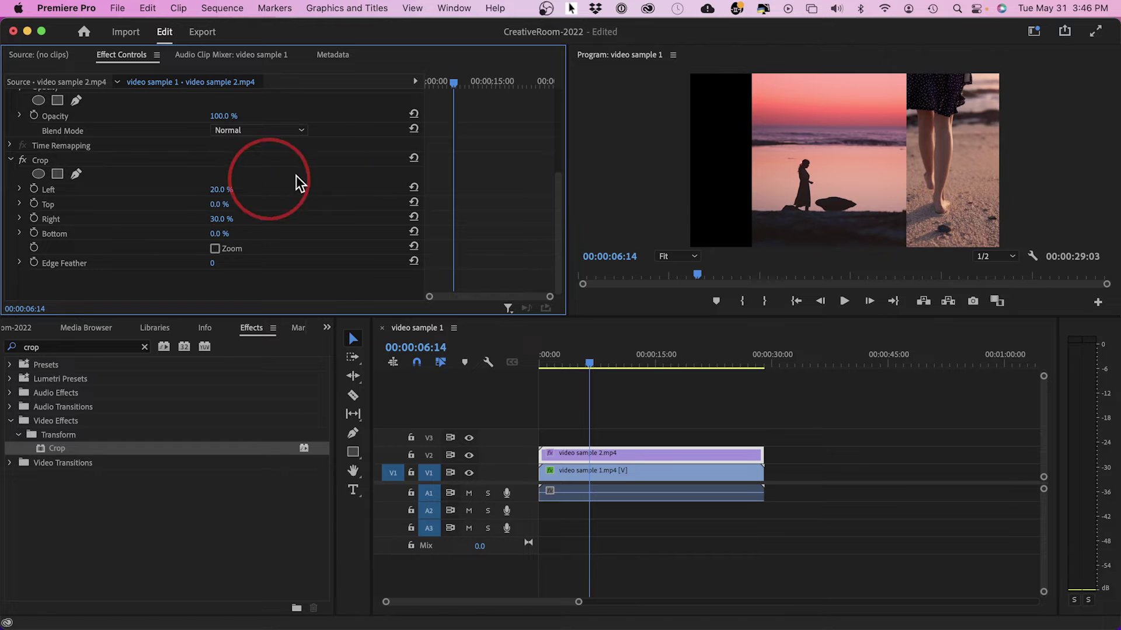
pyautogui.moveTo(555, 204); pyautogui.dragTo(555, 88)
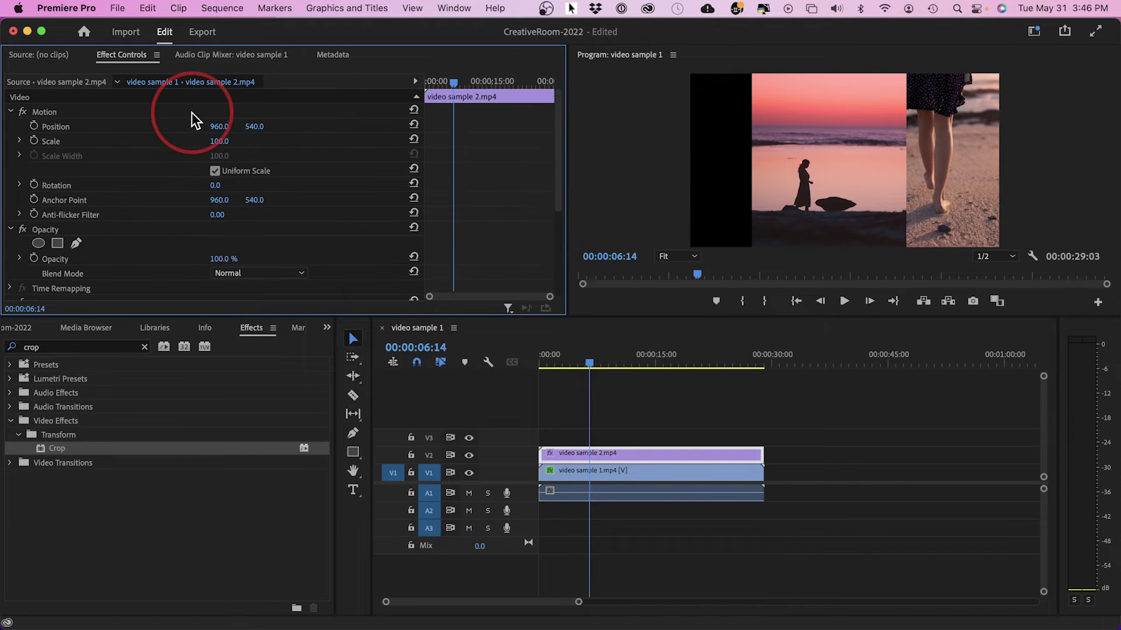
pyautogui.moveTo(219, 126); pyautogui.dragTo(46, 127)
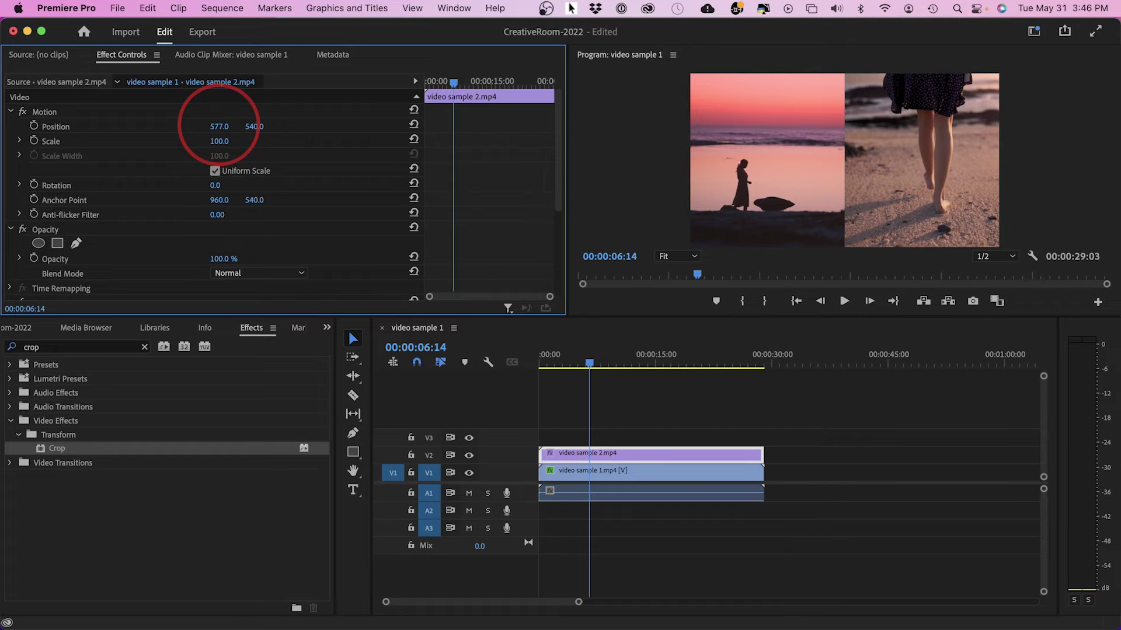
# Play the sequence from the start, then nudge video sample 2's Position X to 557
pyautogui.press('Home')
pyautogui.press('space')
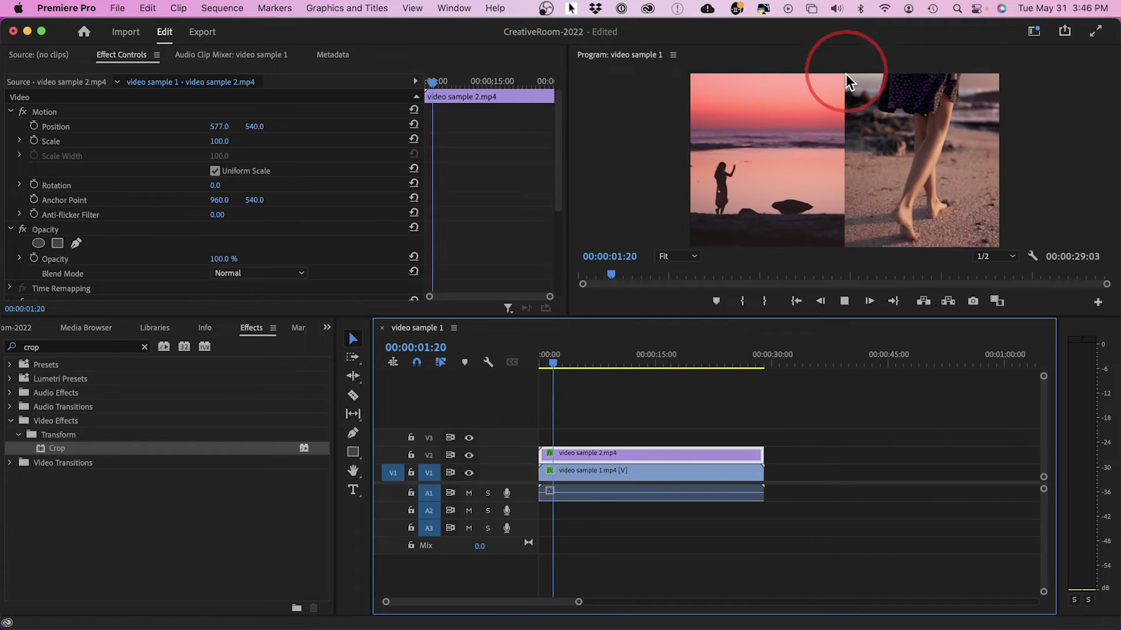
pyautogui.press('space')
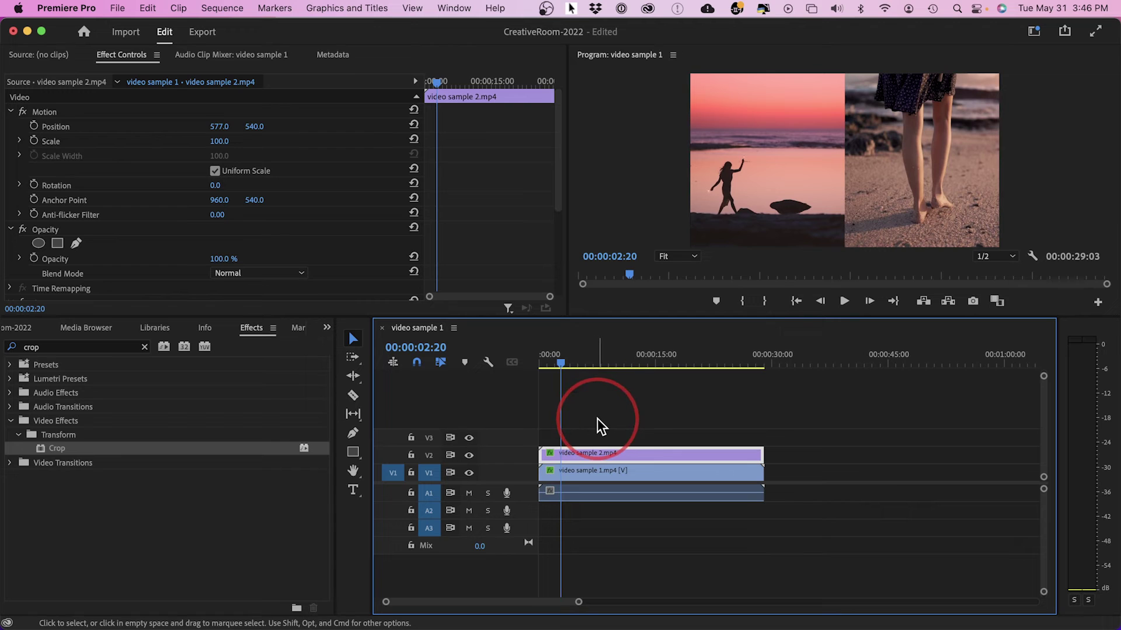
pyautogui.moveTo(222, 126); pyautogui.dragTo(210, 126)
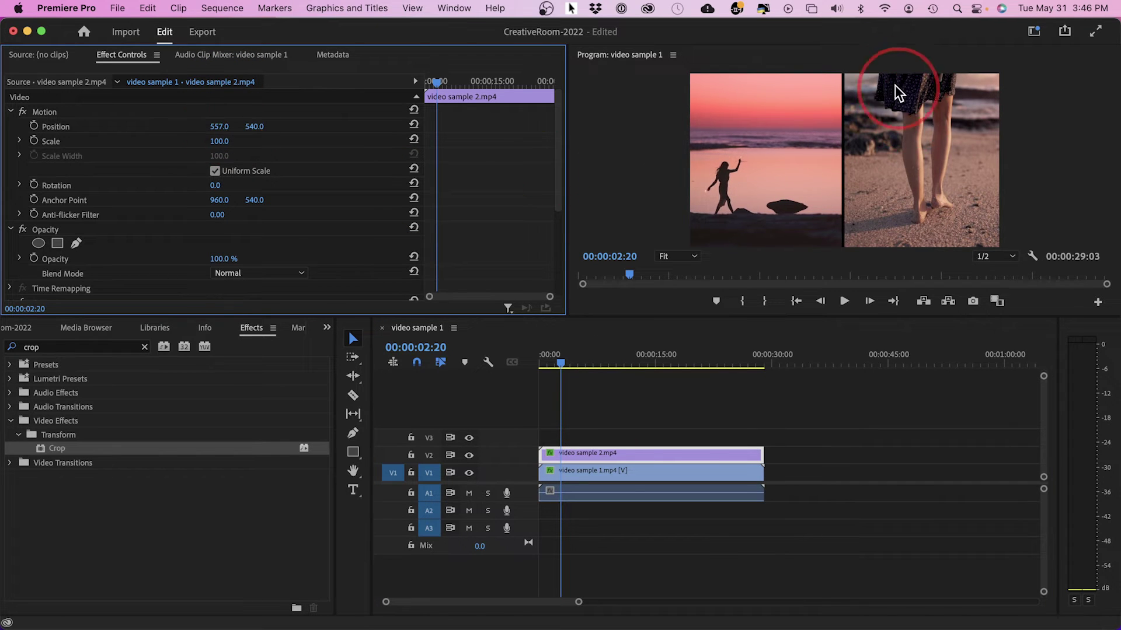
# Place video sample 3.mp4 on track V3 at the sequence start
pyautogui.click(606, 374)
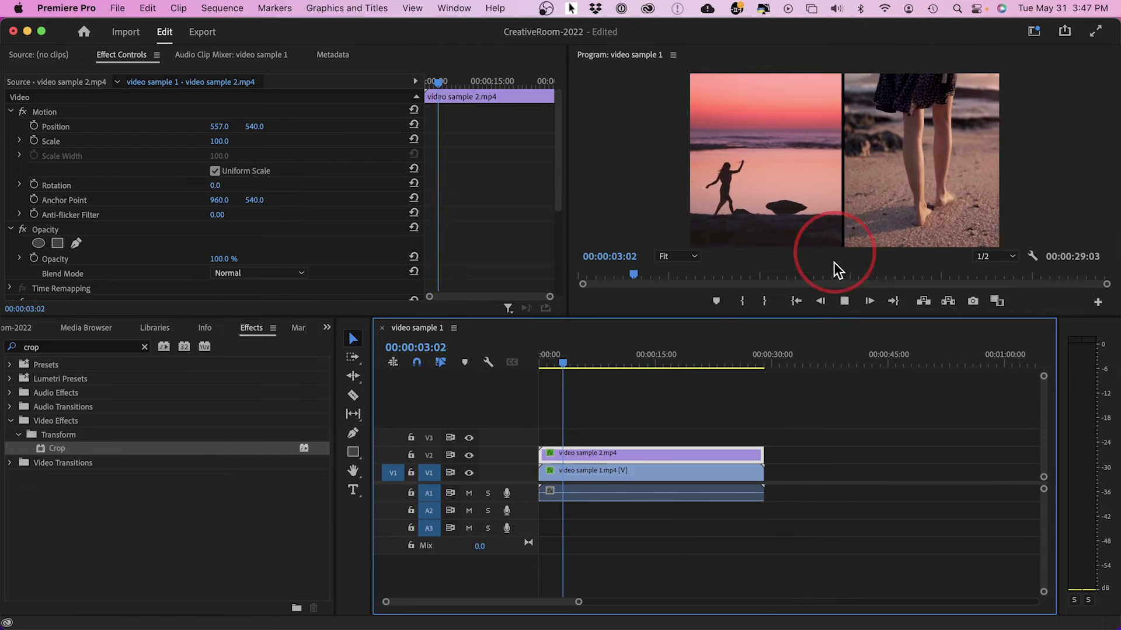
pyautogui.click(213, 520)
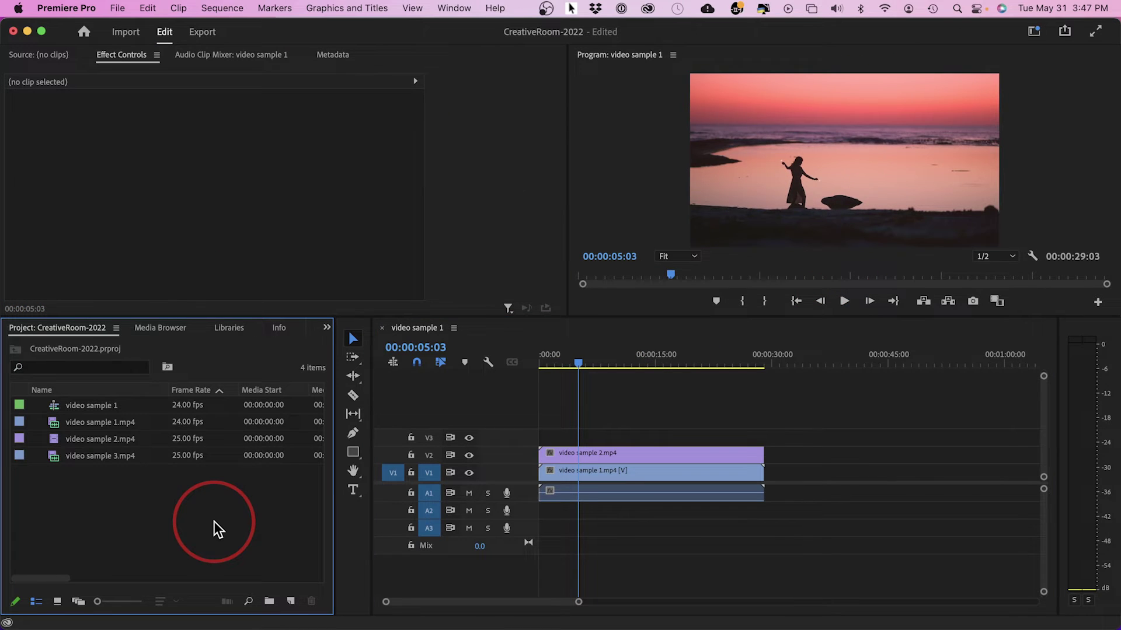
pyautogui.click(52, 456)
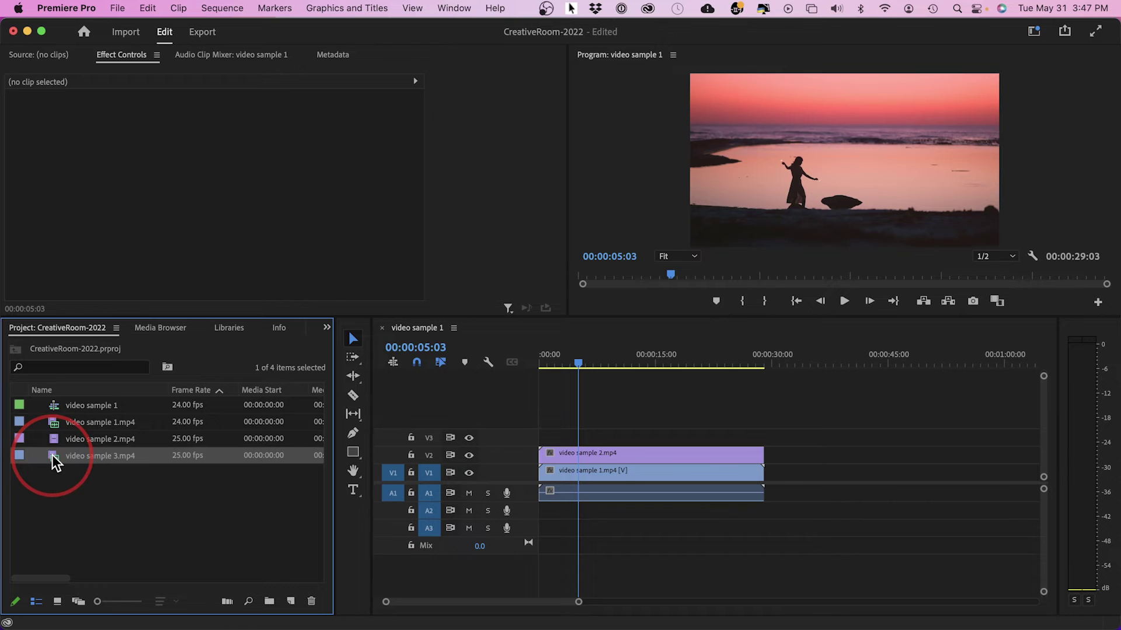
pyautogui.moveTo(52, 458); pyautogui.dragTo(567, 437)
pyautogui.click(576, 386)
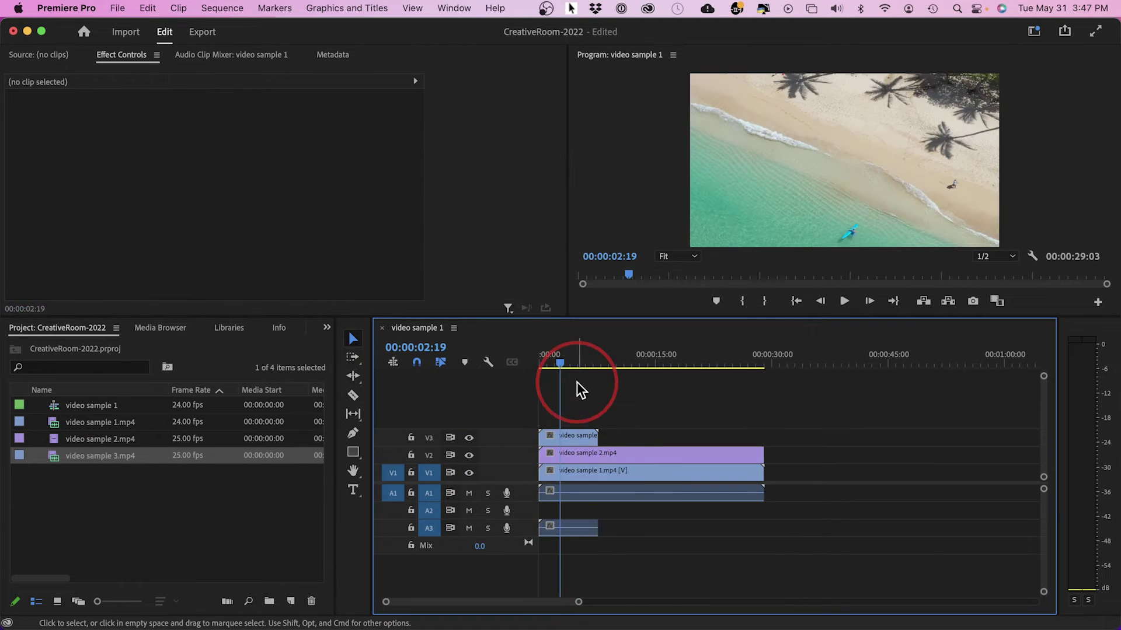
pyautogui.scroll(-6, 196, 331)
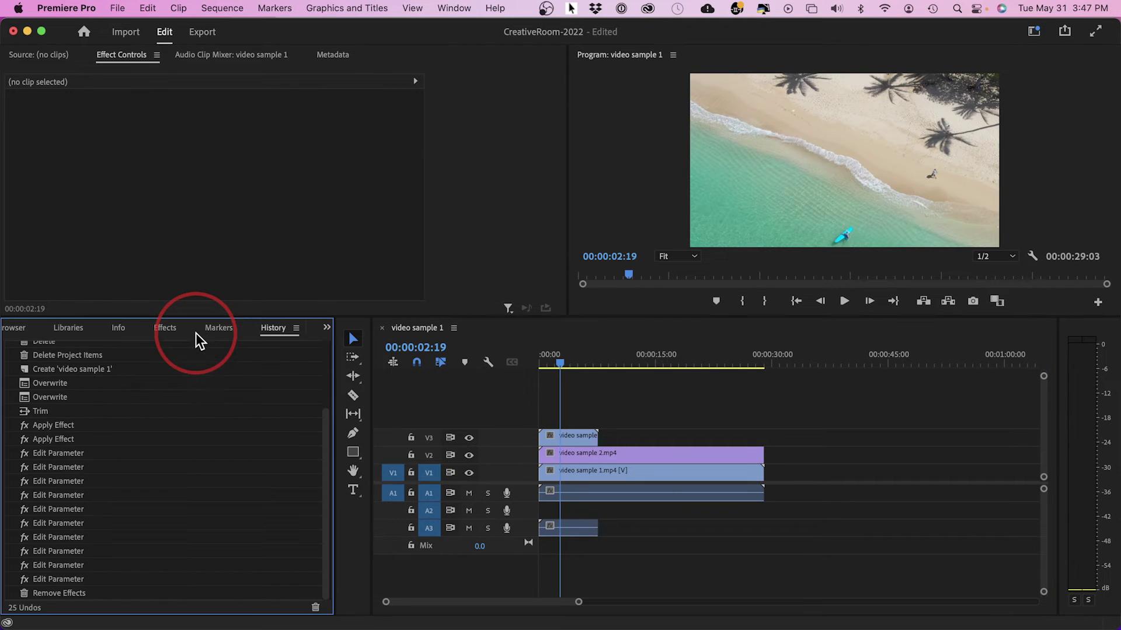
# Drag Crop onto the V3, V2 and V1 clips, then select video sample 3
pyautogui.click(164, 329)
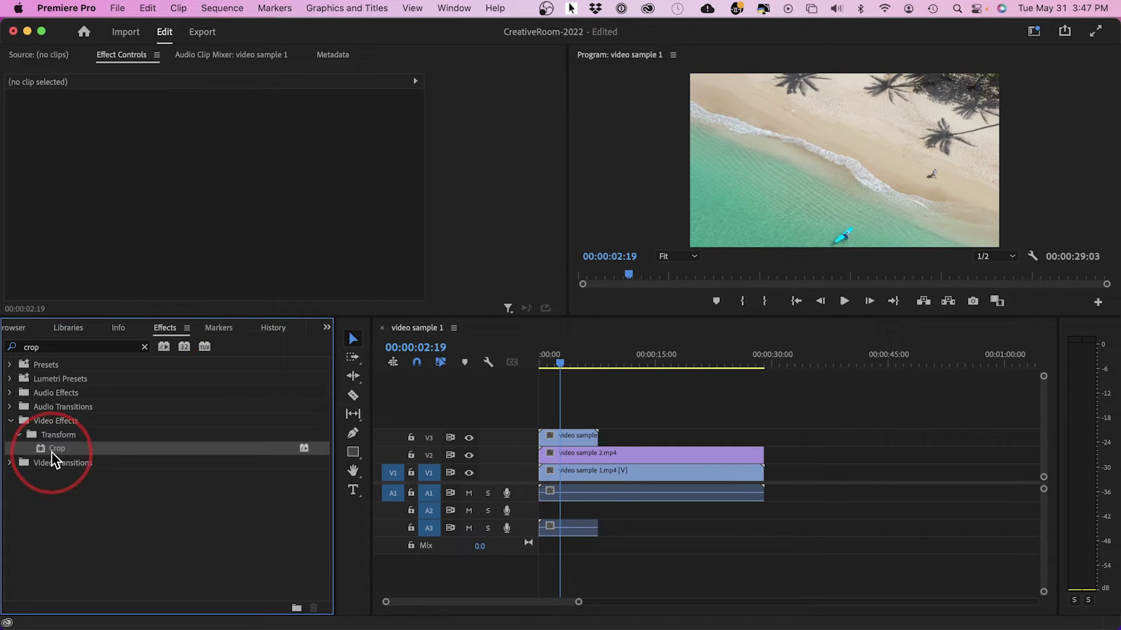
pyautogui.moveTo(52, 451); pyautogui.dragTo(575, 437)
pyautogui.moveTo(39, 449); pyautogui.dragTo(596, 454)
pyautogui.moveTo(40, 449); pyautogui.dragTo(600, 470)
pyautogui.click(567, 434)
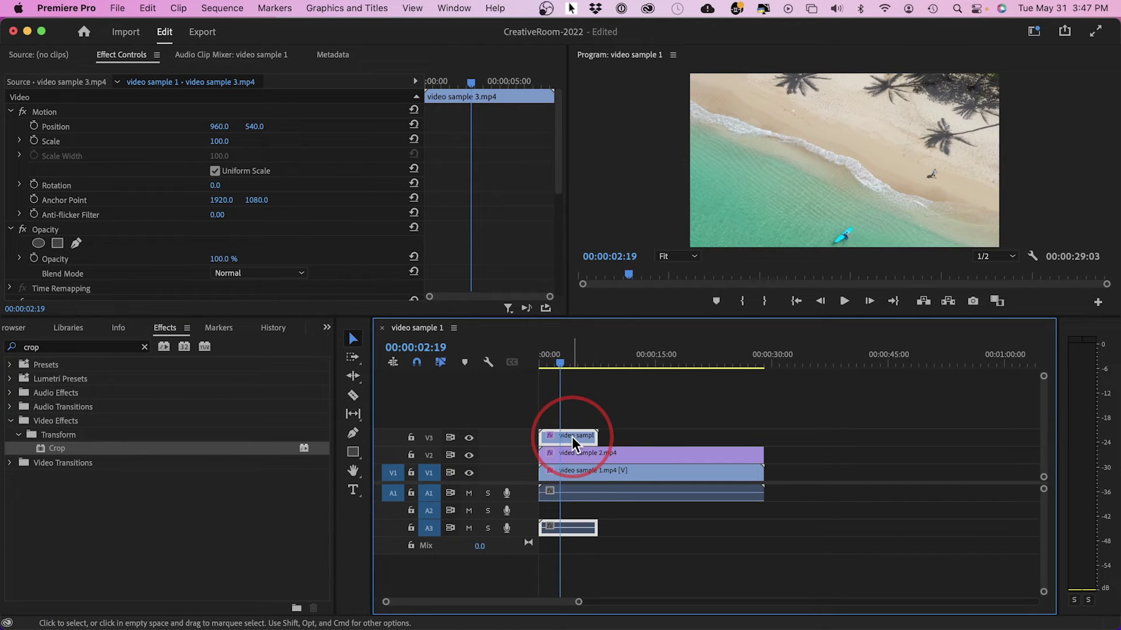
# Scrub video sample 3's Crop Top to 57%, leaving Crop Bottom at 0%
pyautogui.moveTo(558, 186); pyautogui.dragTo(549, 264)
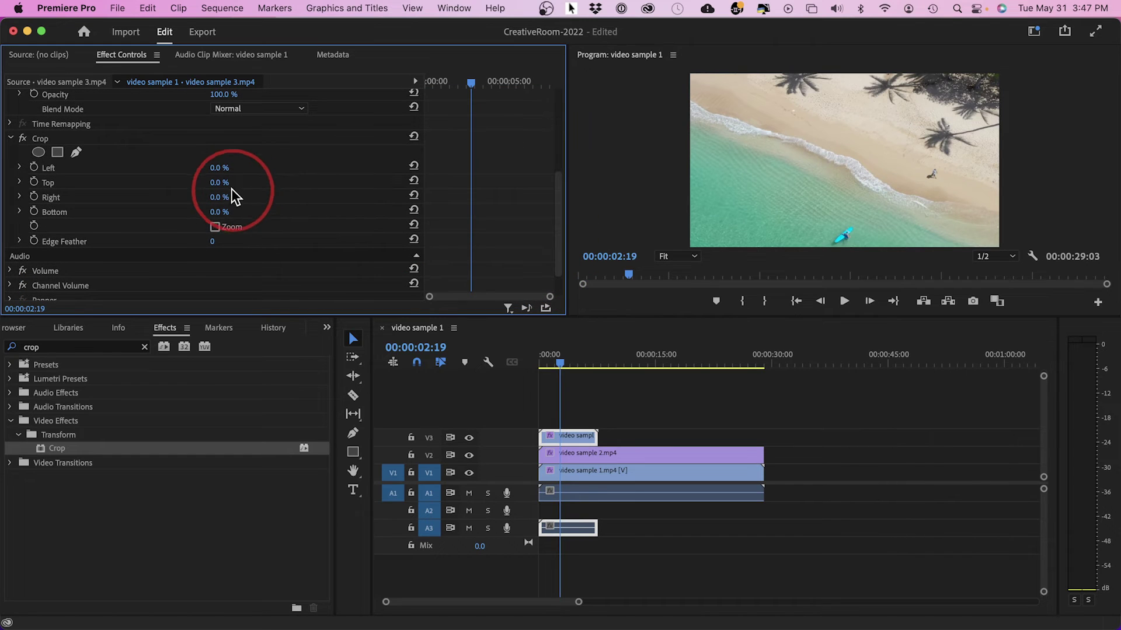
pyautogui.moveTo(221, 186); pyautogui.dragTo(222, 182)
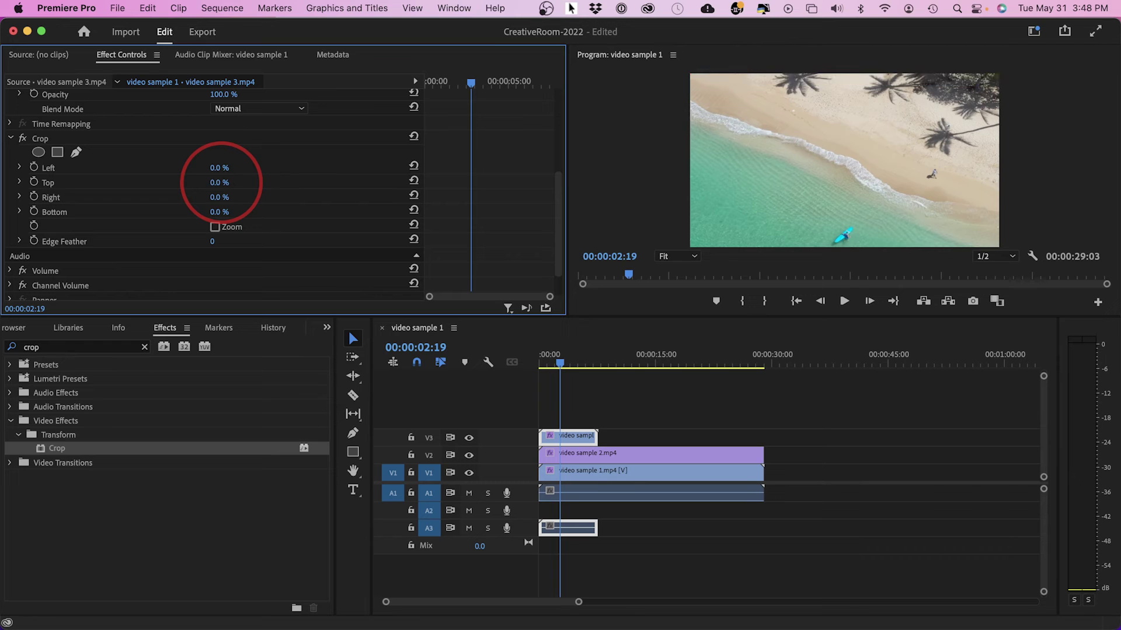
pyautogui.moveTo(219, 211); pyautogui.dragTo(218, 183)
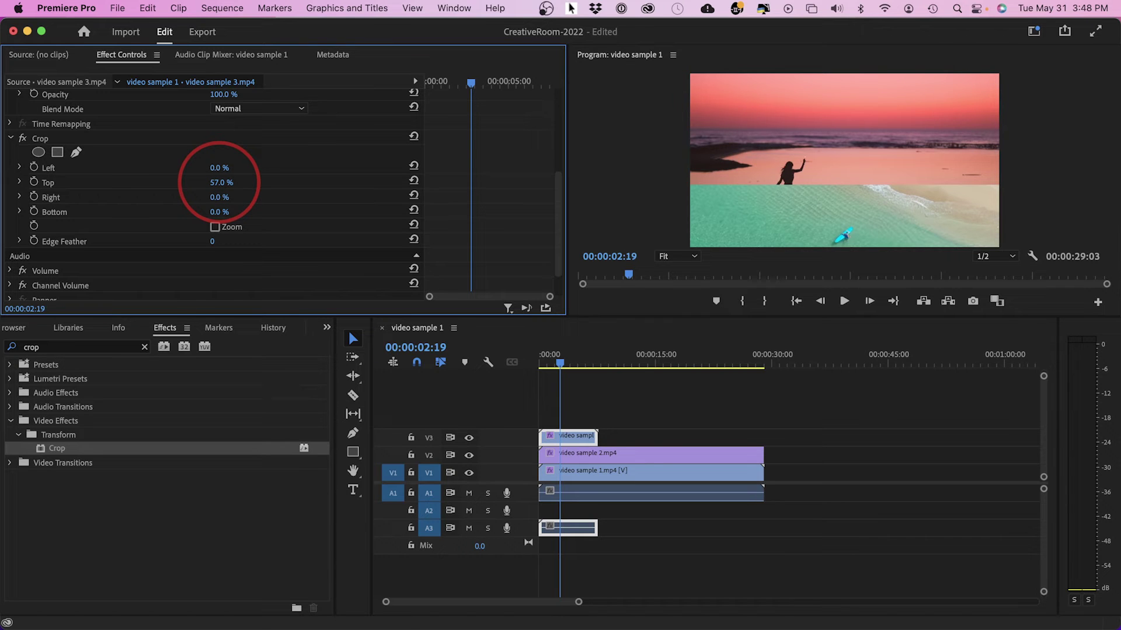
# Crop 32% off the top and bottom of video sample 2 for the middle strip
pyautogui.click(569, 455)
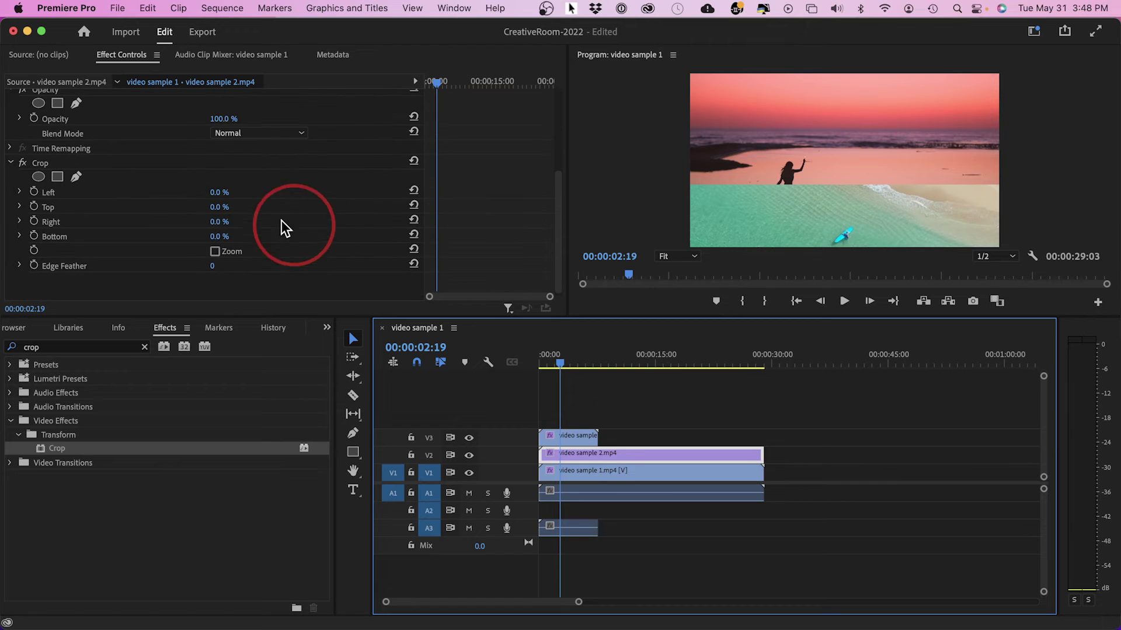
pyautogui.moveTo(220, 221); pyautogui.dragTo(222, 208)
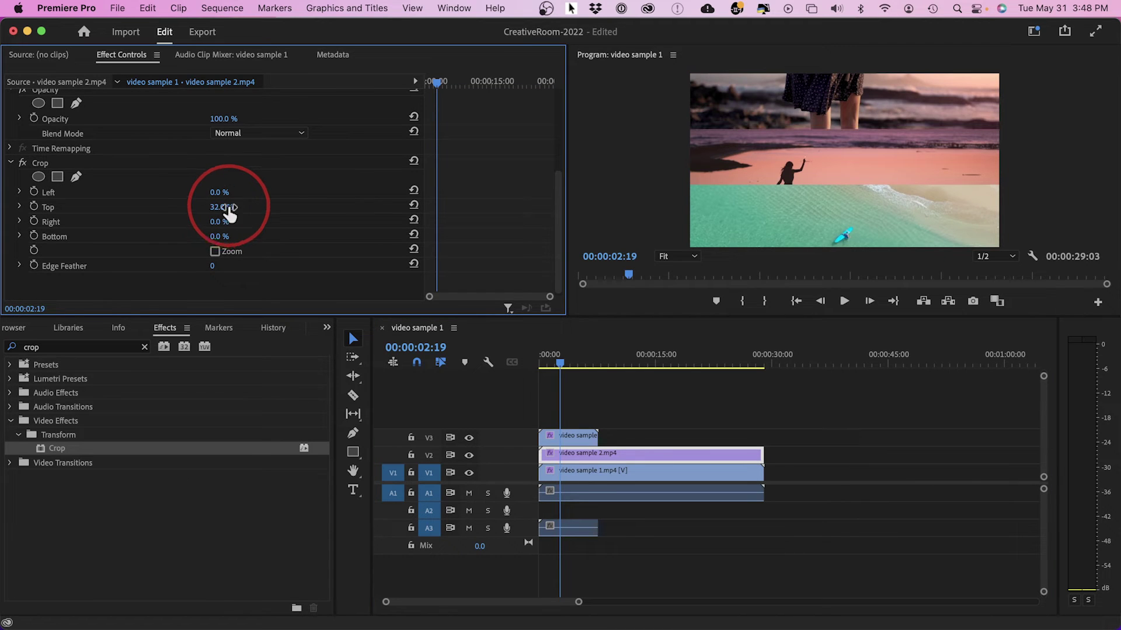
pyautogui.moveTo(221, 236)
pyautogui.mouseDown()
pyautogui.moveTo(242, 235)
pyautogui.moveTo(220, 236)
pyautogui.mouseUp()
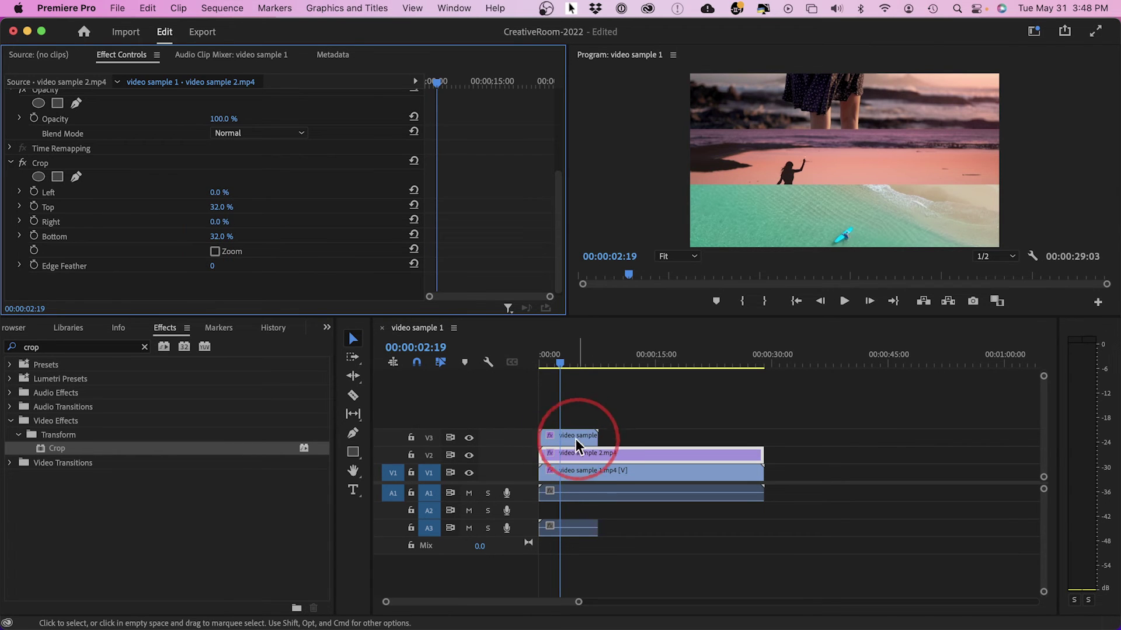
# Set video sample 1's Crop Bottom to 66% so it becomes a thin top band
pyautogui.click(567, 471)
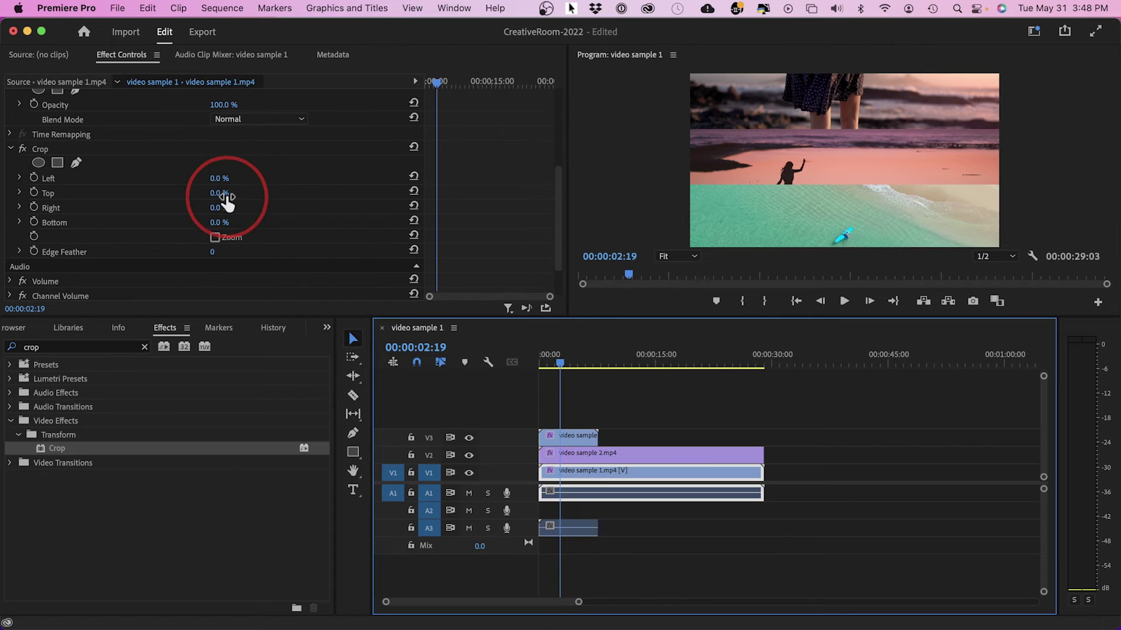
pyautogui.moveTo(220, 193); pyautogui.dragTo(241, 194)
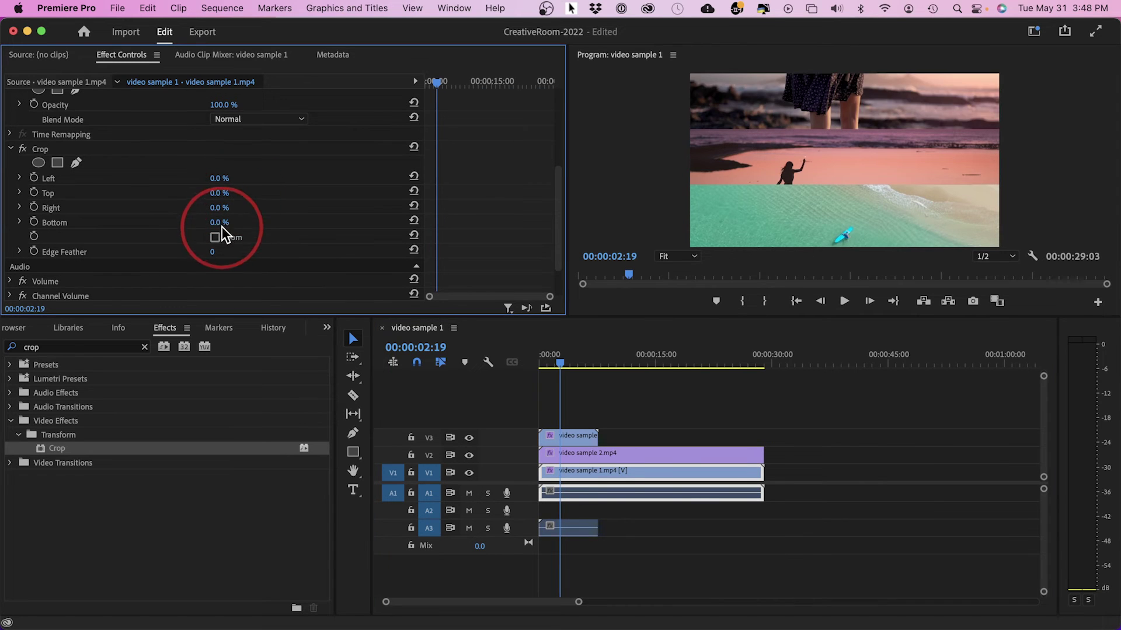
pyautogui.moveTo(221, 222)
pyautogui.mouseDown()
pyautogui.moveTo(251, 222)
pyautogui.moveTo(218, 222)
pyautogui.mouseUp()
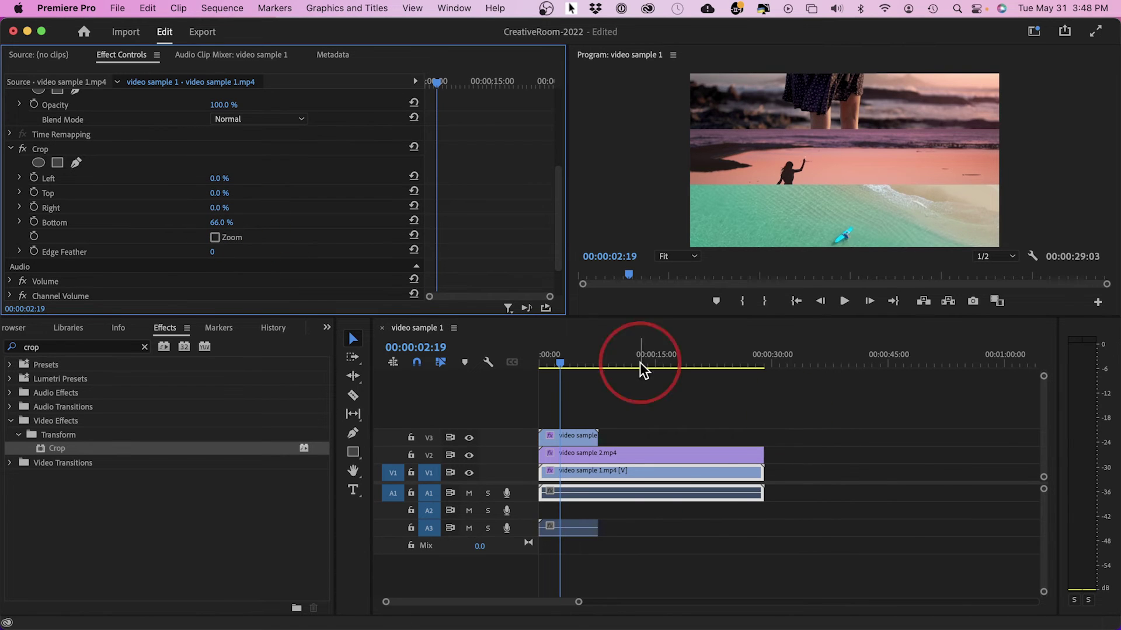
# Play the sequence from the start, then raise video sample 1 to Position Y 506
pyautogui.click(552, 359)
pyautogui.press('Home')
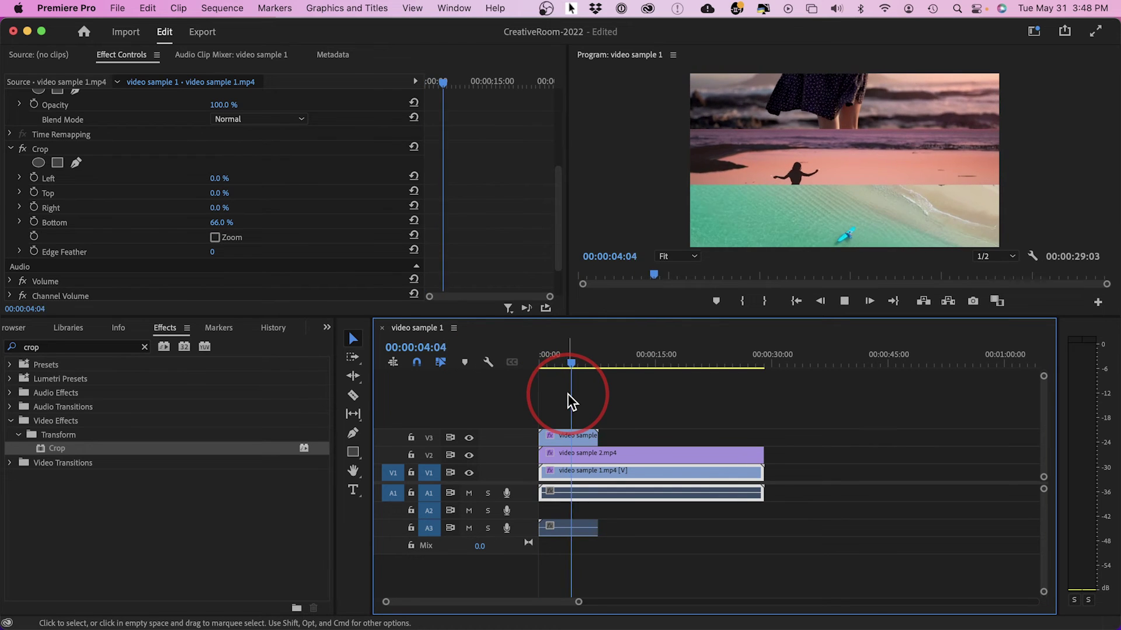
pyautogui.press('space')
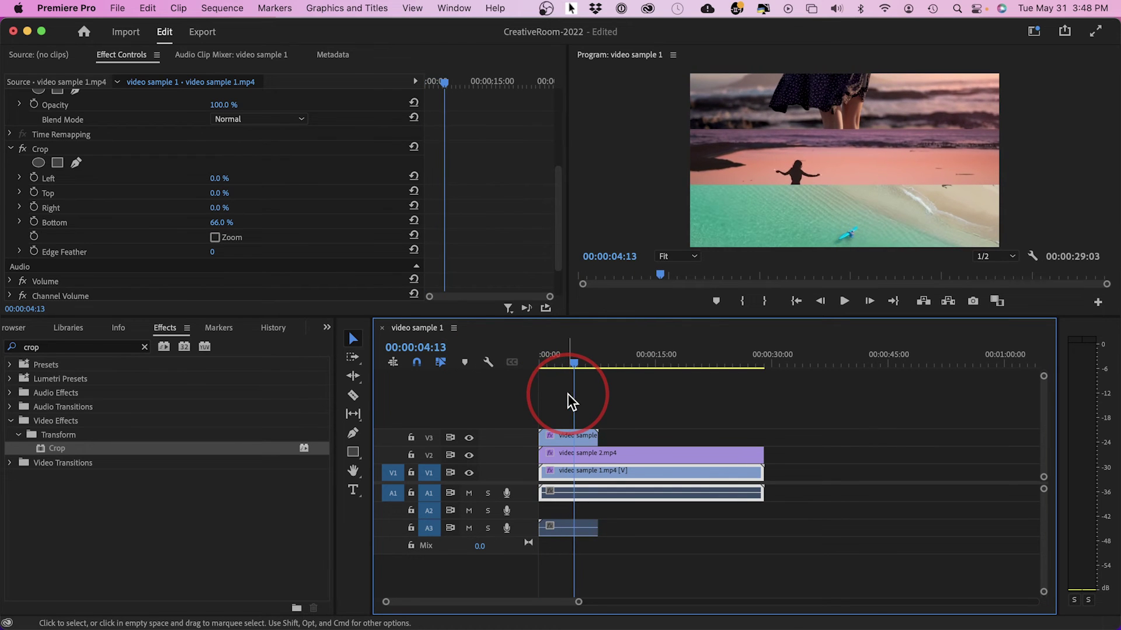
pyautogui.click(809, 190)
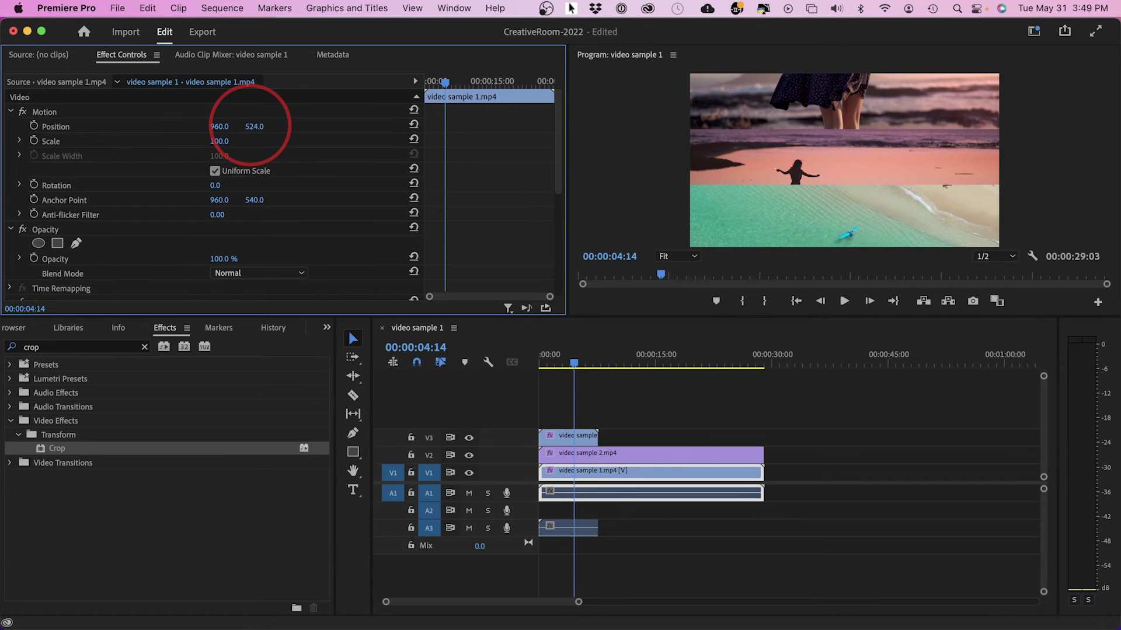
pyautogui.moveTo(254, 126); pyautogui.dragTo(243, 126)
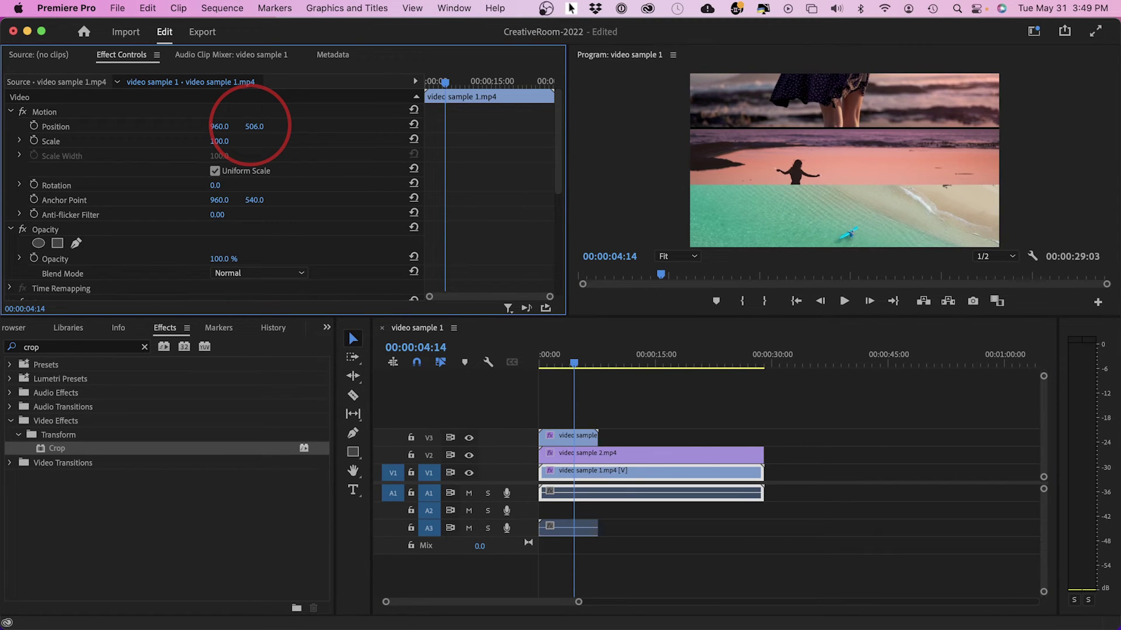
# Lower video sample 3 to Position Y 595 to open a gap above it
pyautogui.click(577, 452)
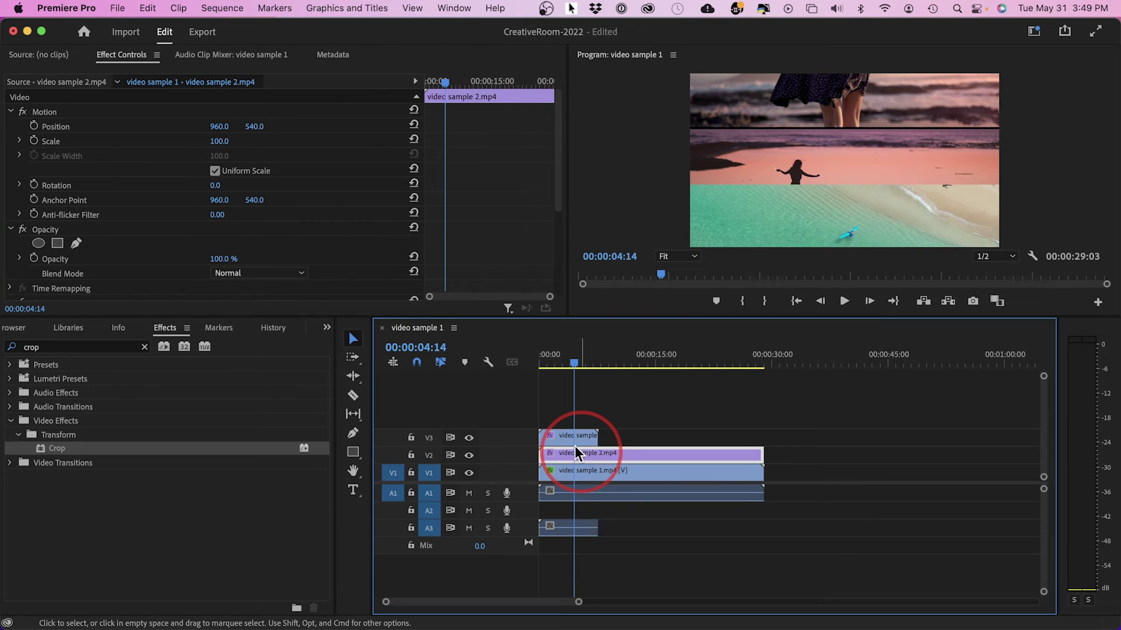
pyautogui.click(566, 440)
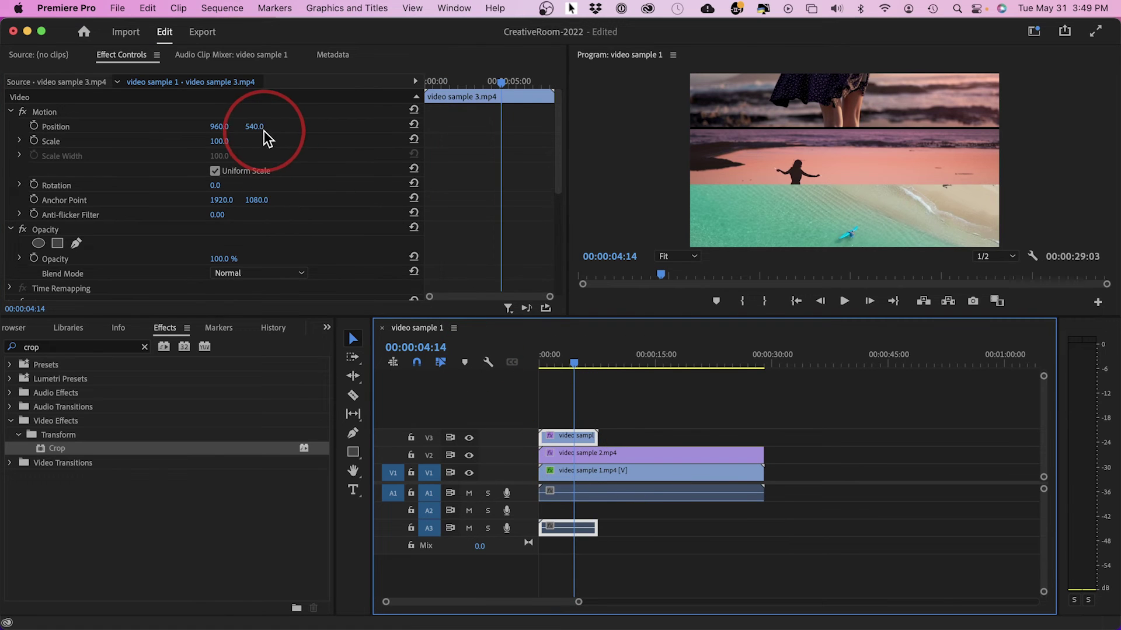
pyautogui.moveTo(256, 126); pyautogui.dragTo(252, 124)
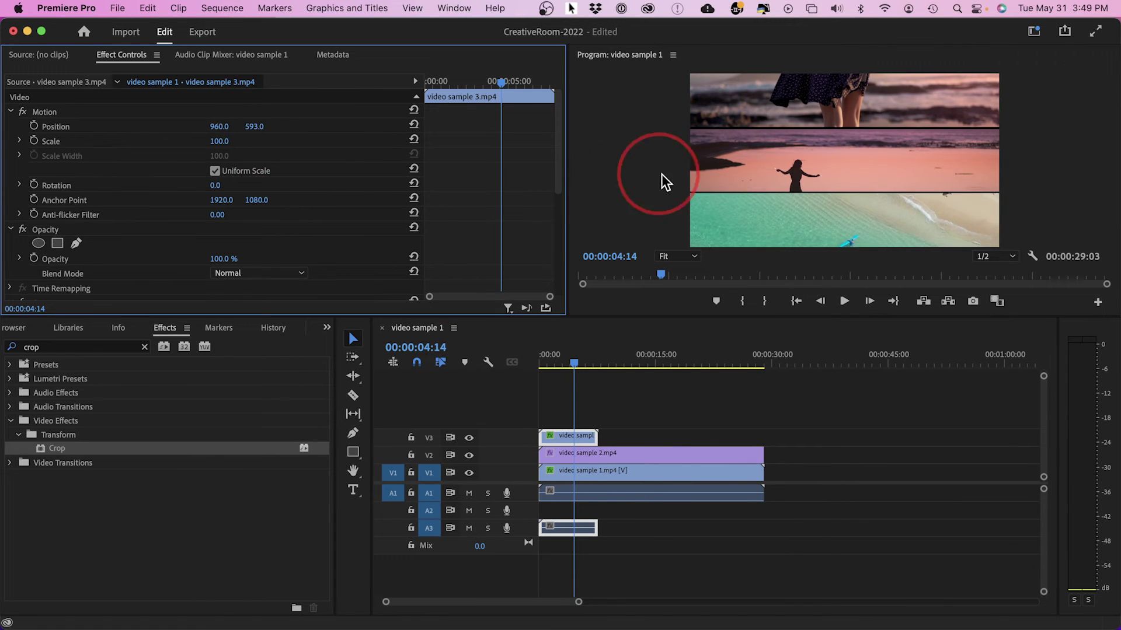
pyautogui.moveTo(255, 126); pyautogui.dragTo(260, 126)
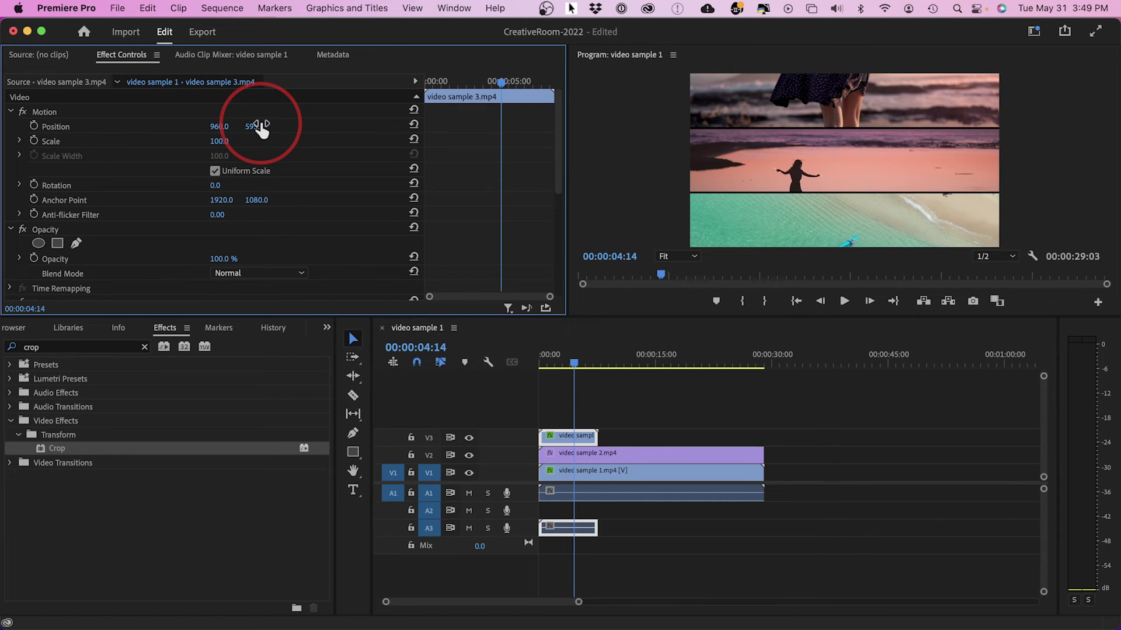
pyautogui.click(541, 358)
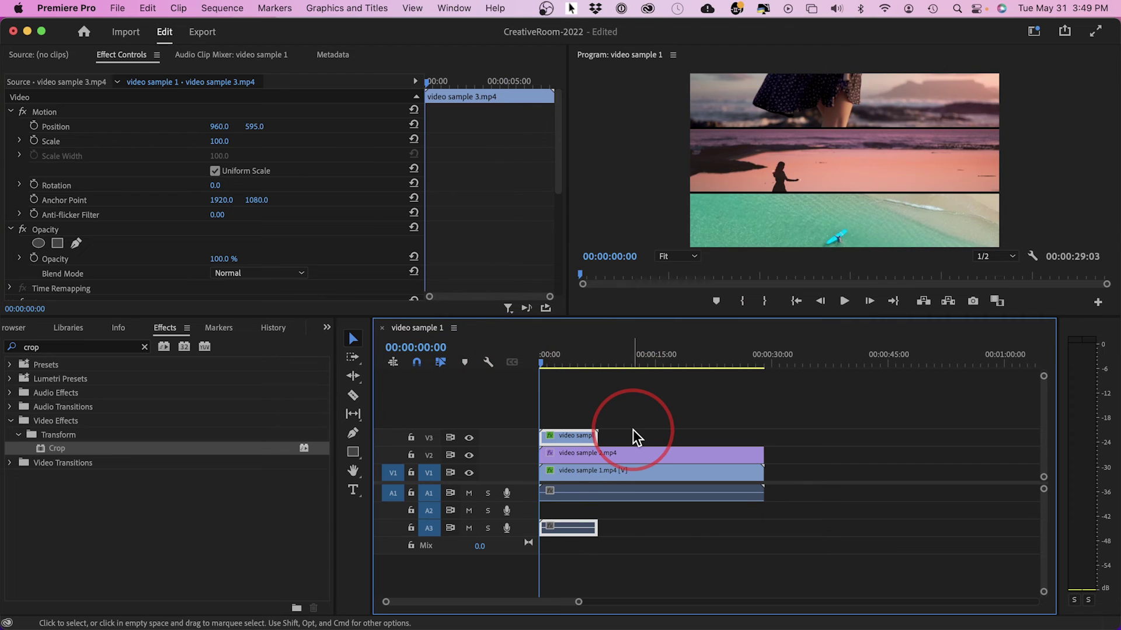
# Play back the strips, then move all three beach clips up to tracks V2–V4
pyautogui.press('space')
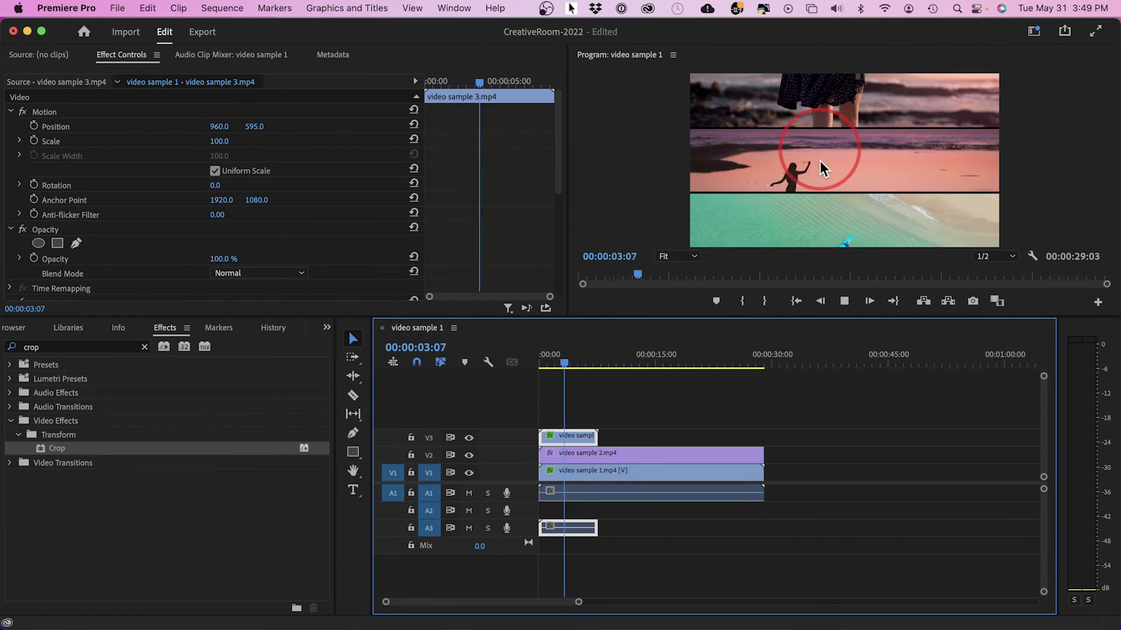
pyautogui.press('space')
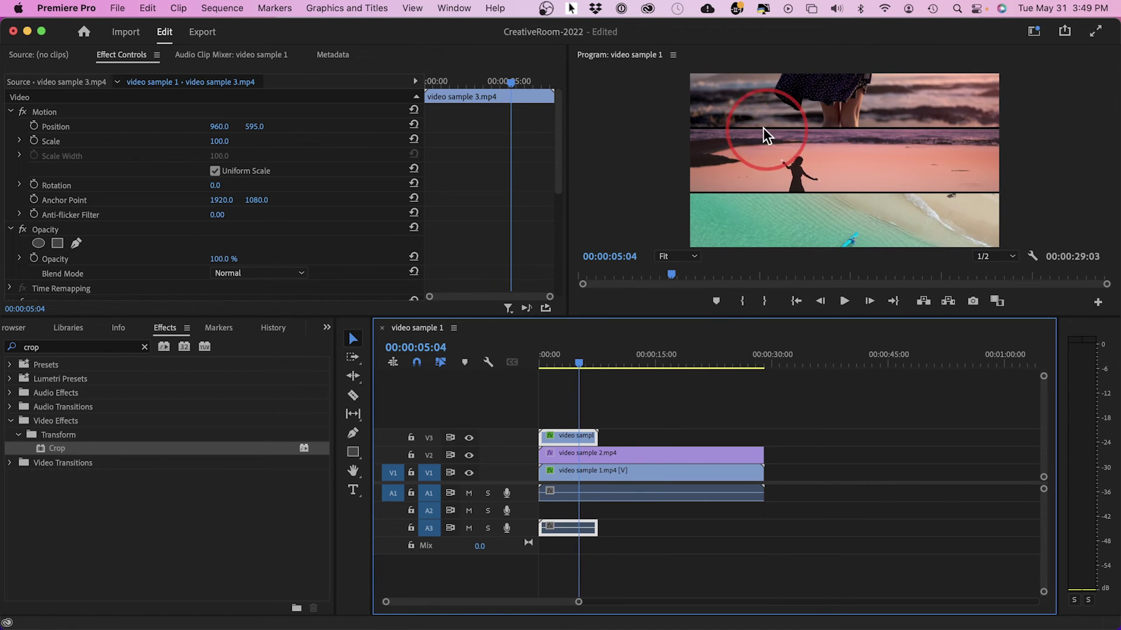
pyautogui.moveTo(642, 416); pyautogui.dragTo(551, 426)
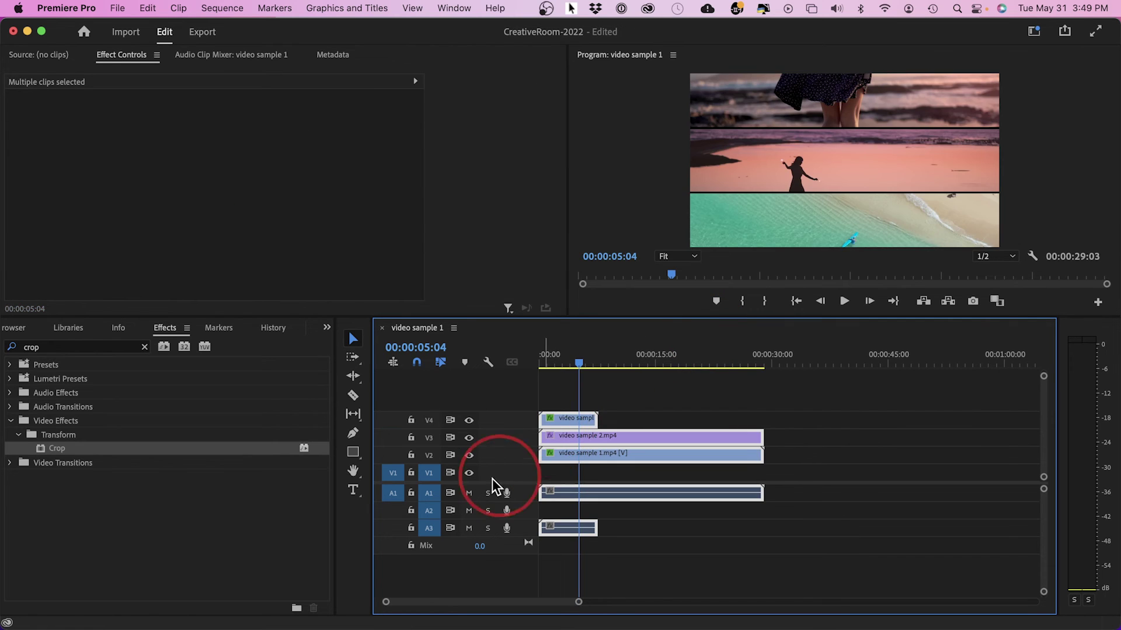
pyautogui.moveTo(534, 479); pyautogui.dragTo(546, 474)
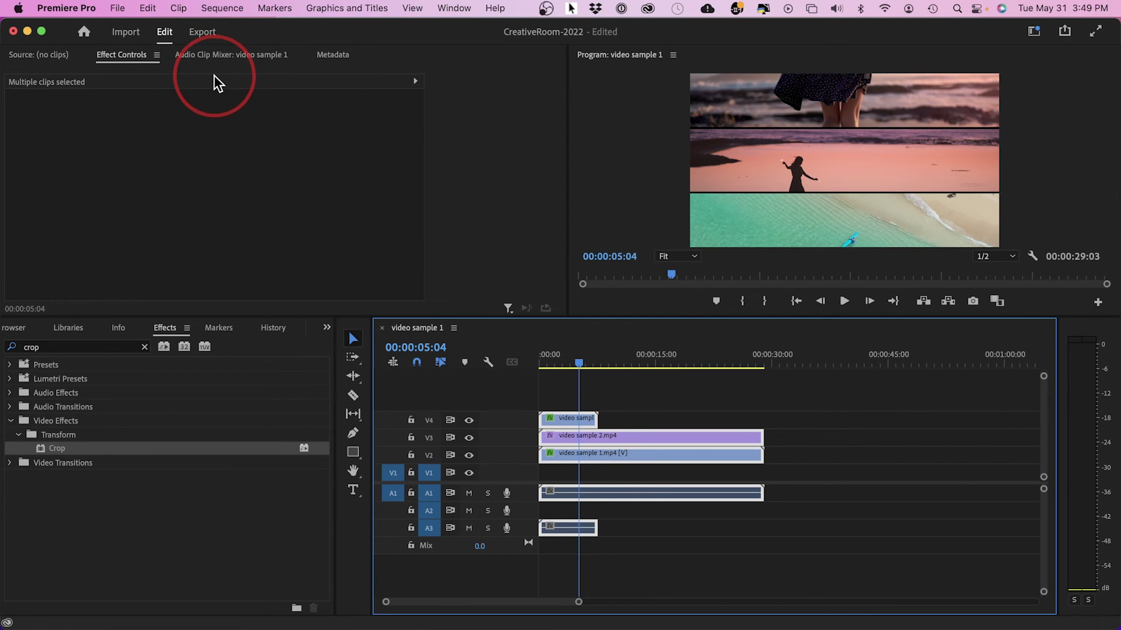
# Create a 1920x1080 yellow-green (DDFF00) colour matte with the default name Color Matte
pyautogui.click(117, 8)
pyautogui.moveTo(124, 31)
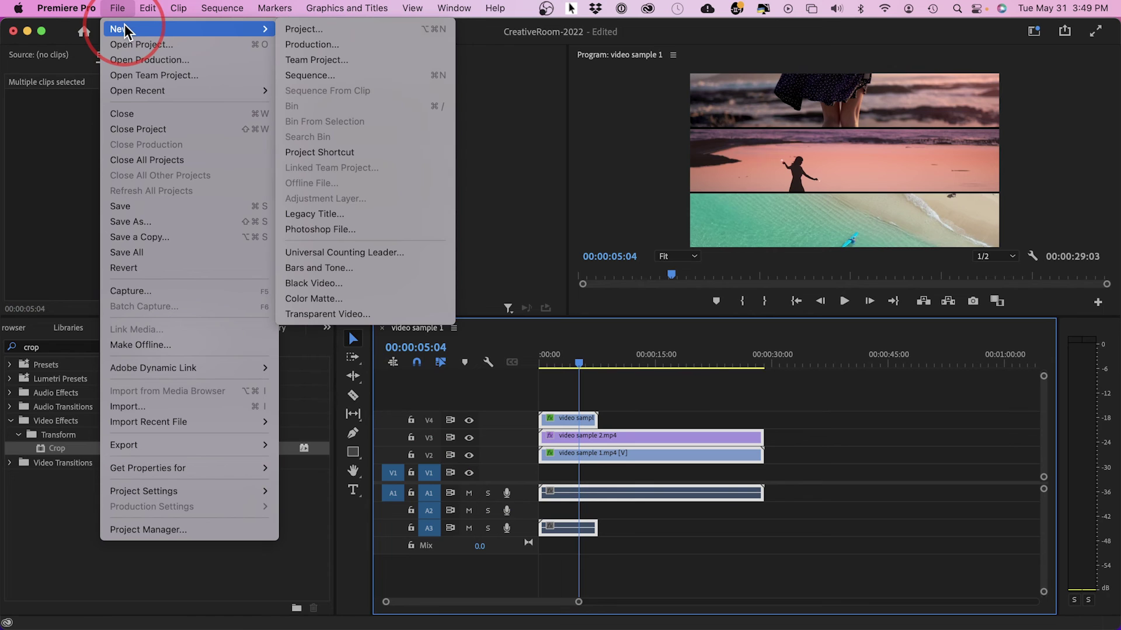
pyautogui.click(321, 304)
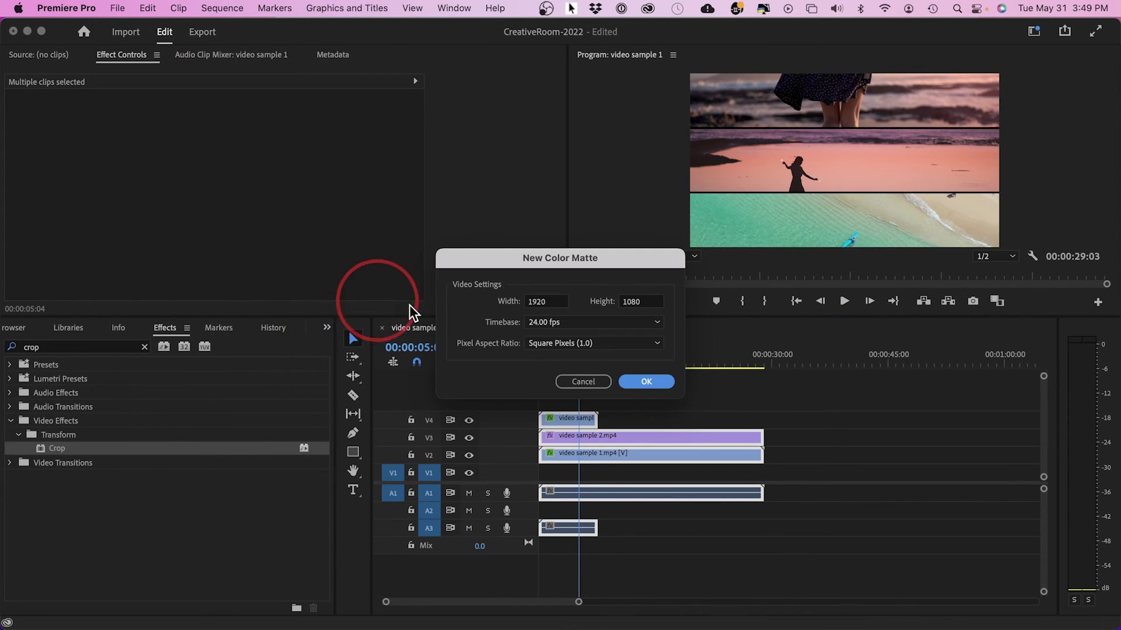
pyautogui.click(646, 381)
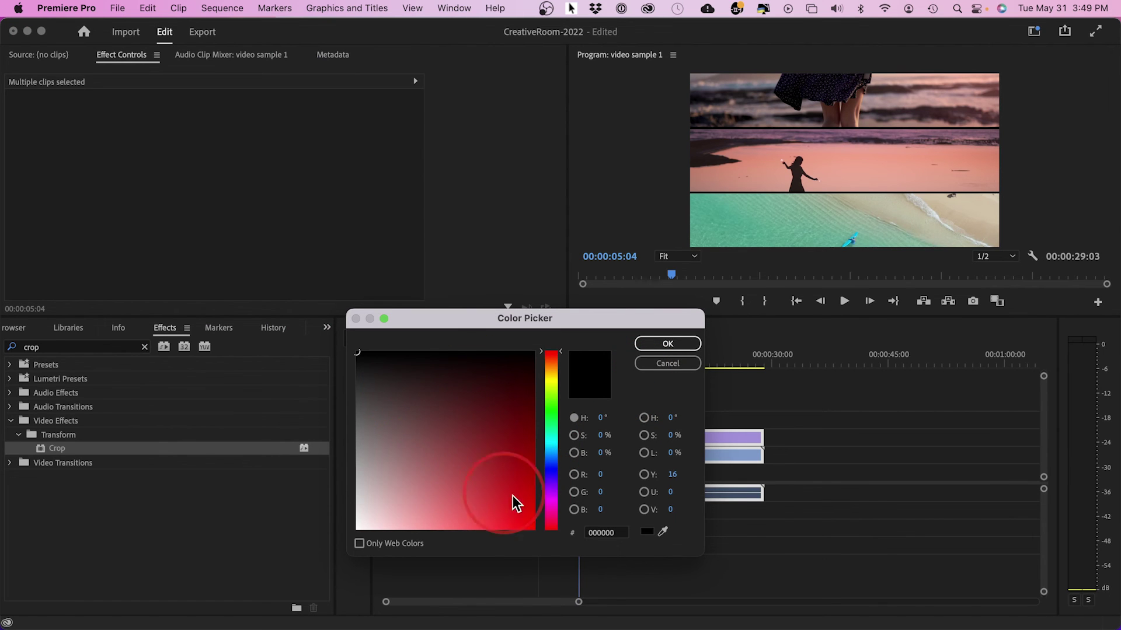
pyautogui.click(555, 383)
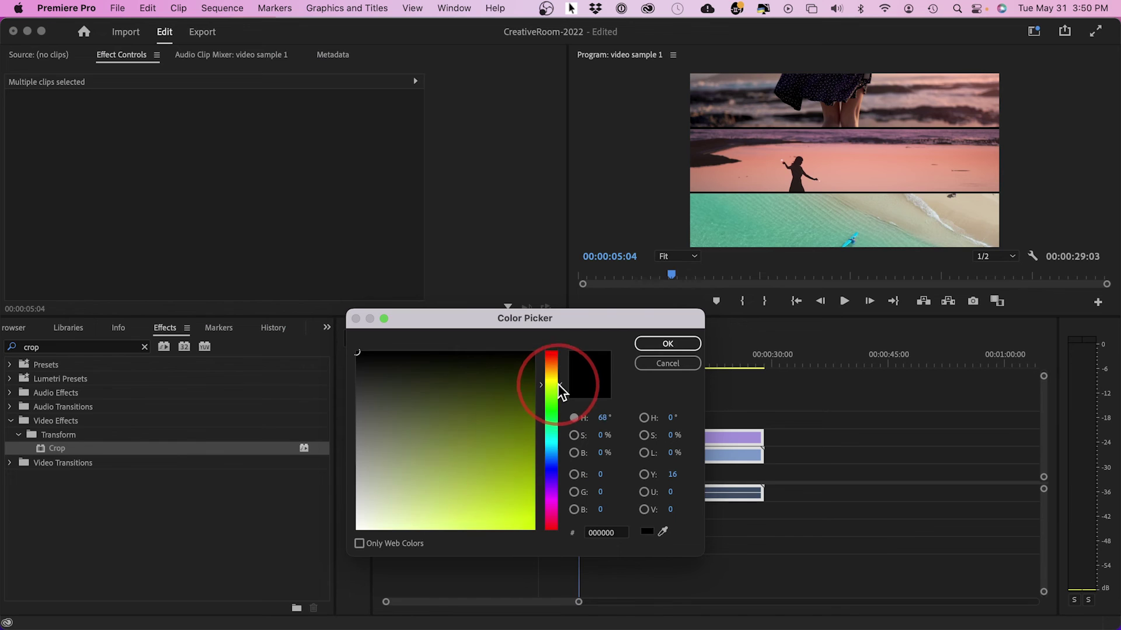
pyautogui.moveTo(511, 426); pyautogui.dragTo(565, 538)
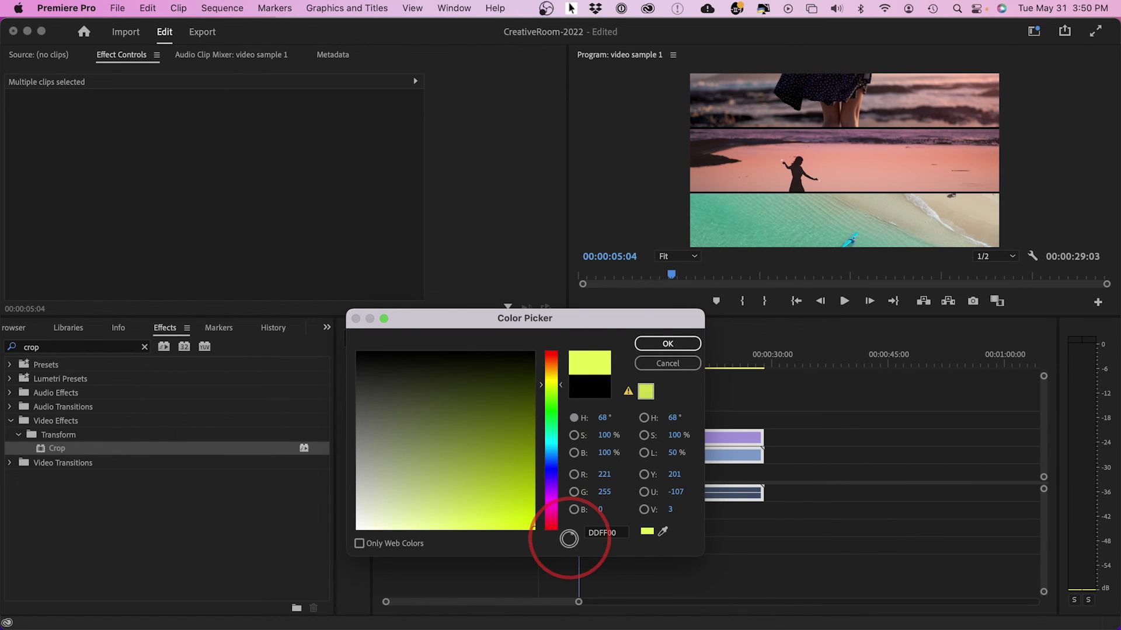
pyautogui.click(654, 345)
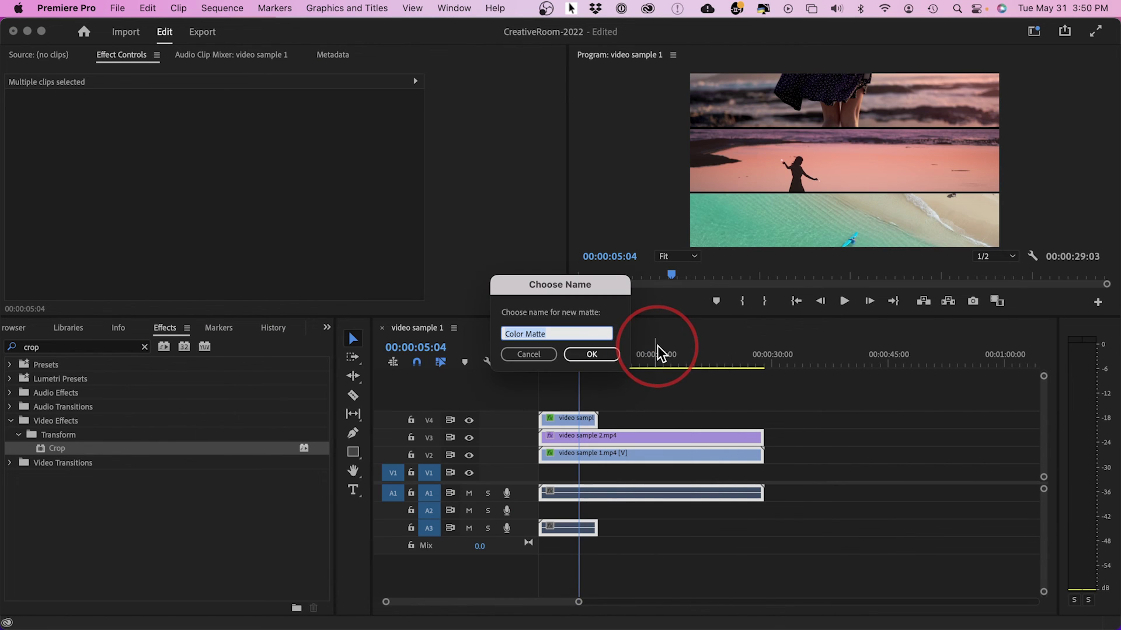
pyautogui.click(590, 356)
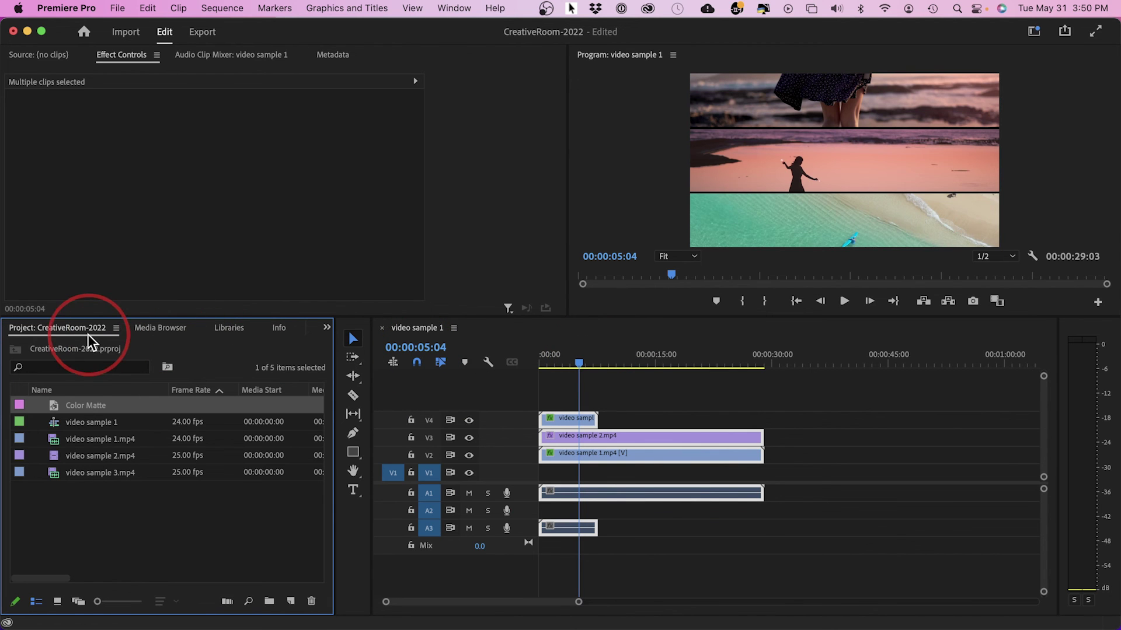
# Place the Color Matte on track V1 beneath the clips and toggle V1's output to check it
pyautogui.moveTo(52, 406); pyautogui.dragTo(768, 479)
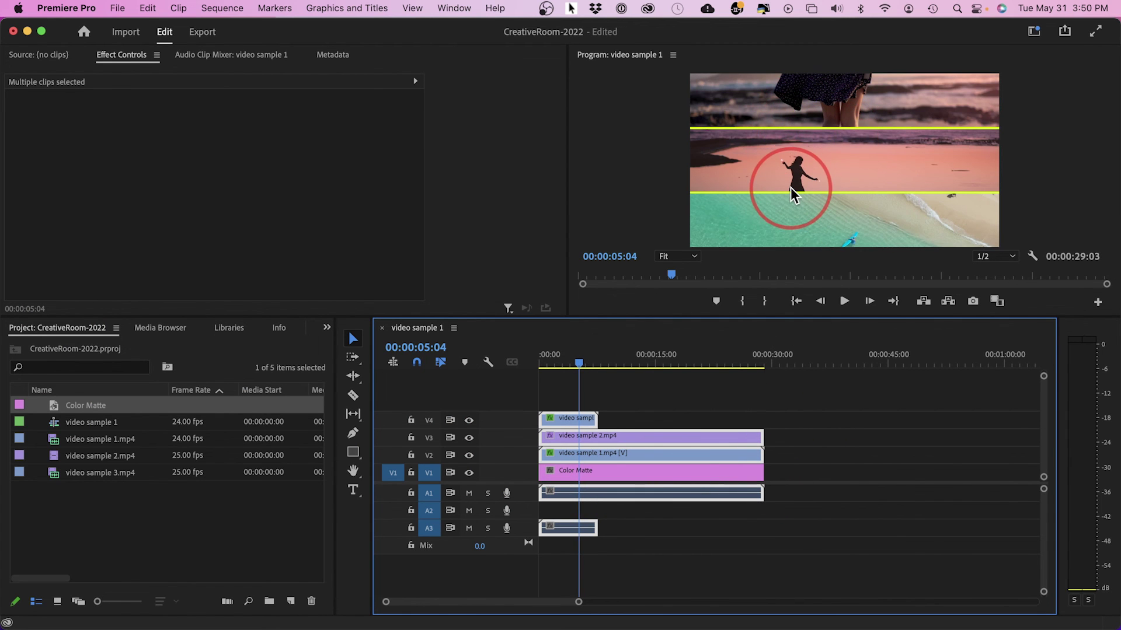
pyautogui.click(664, 399)
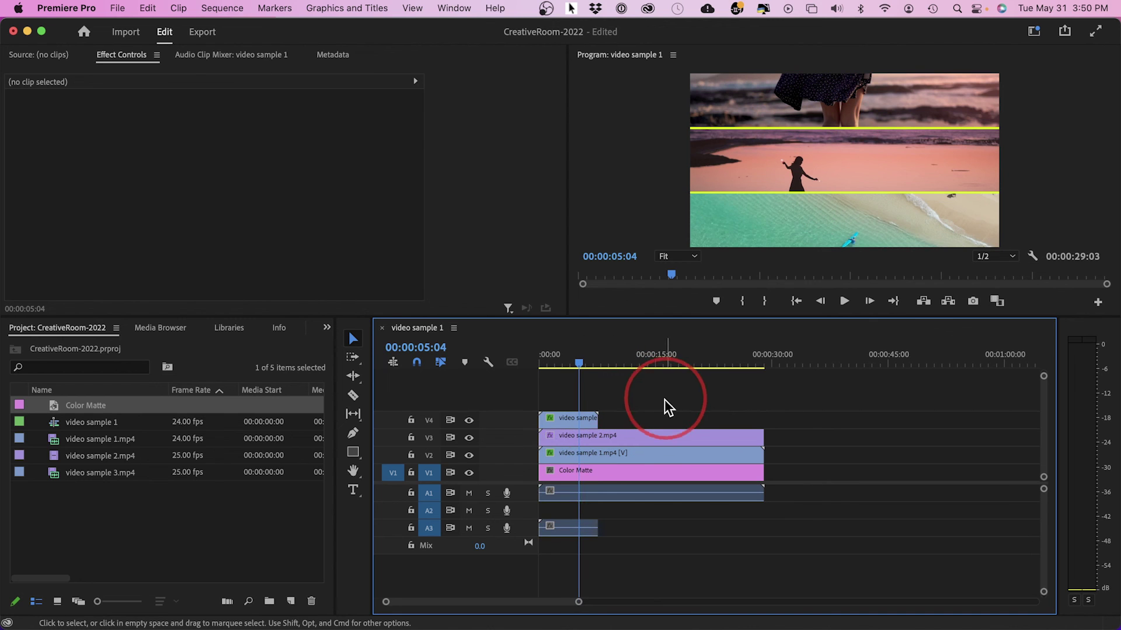
pyautogui.click(469, 473)
pyautogui.click(469, 473)
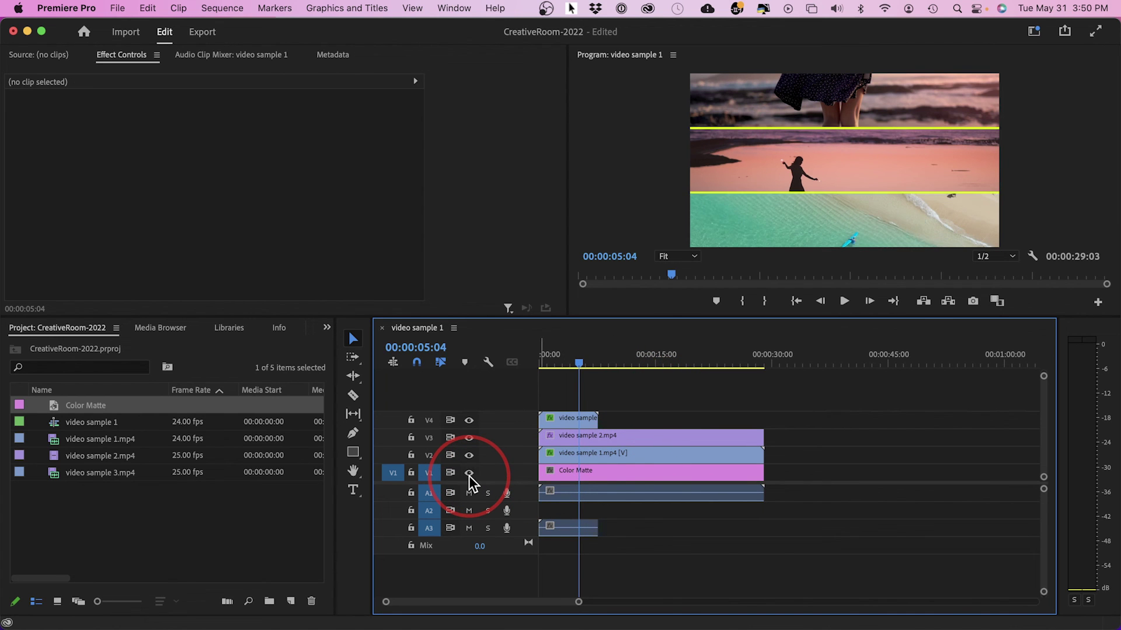
# Recolour the Color Matte clip to white
pyautogui.doubleClick(629, 471)
pyautogui.moveTo(519, 448); pyautogui.dragTo(326, 558)
pyautogui.click(654, 345)
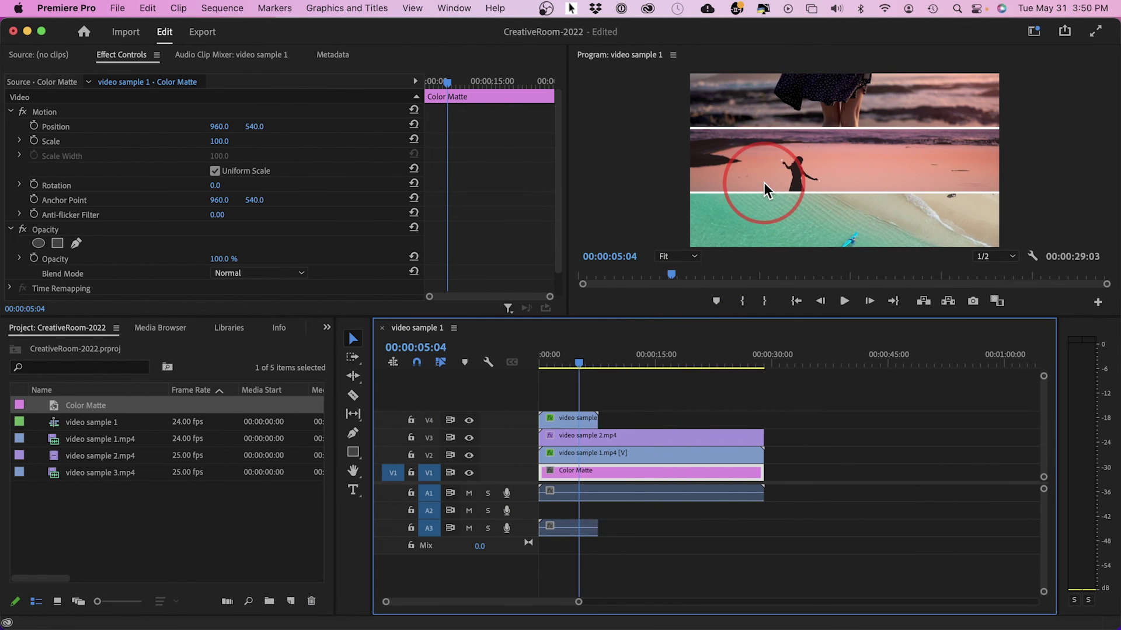
pyautogui.click(576, 422)
# Lower video sample 3 to Position Y 601 and play back the three white-divided strips
pyautogui.moveTo(255, 126); pyautogui.dragTo(278, 127)
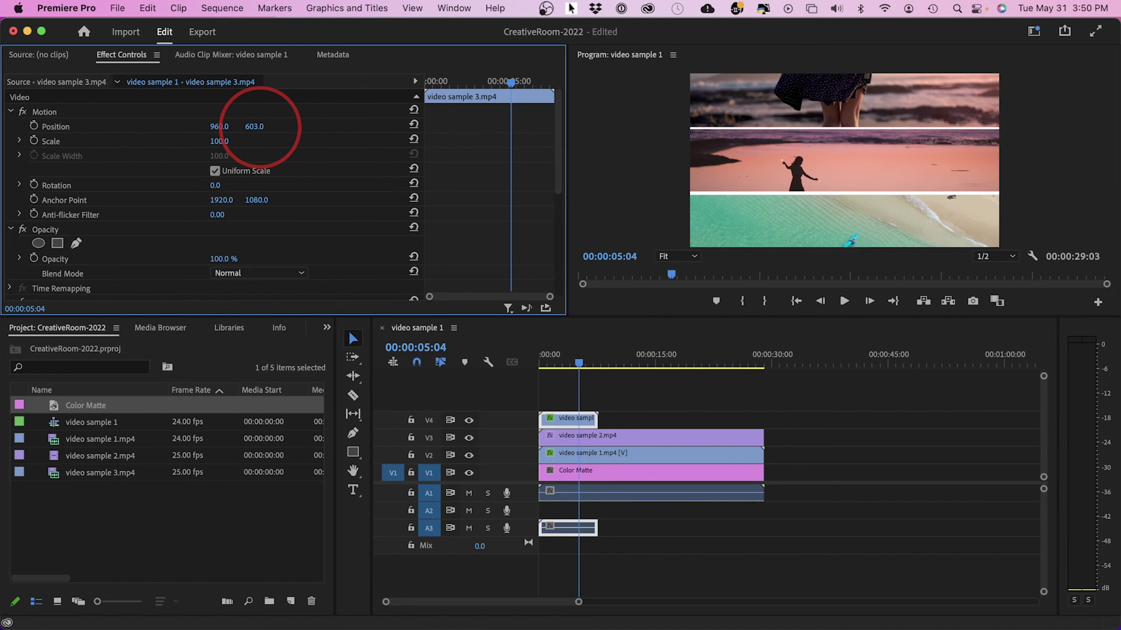
pyautogui.click(848, 411)
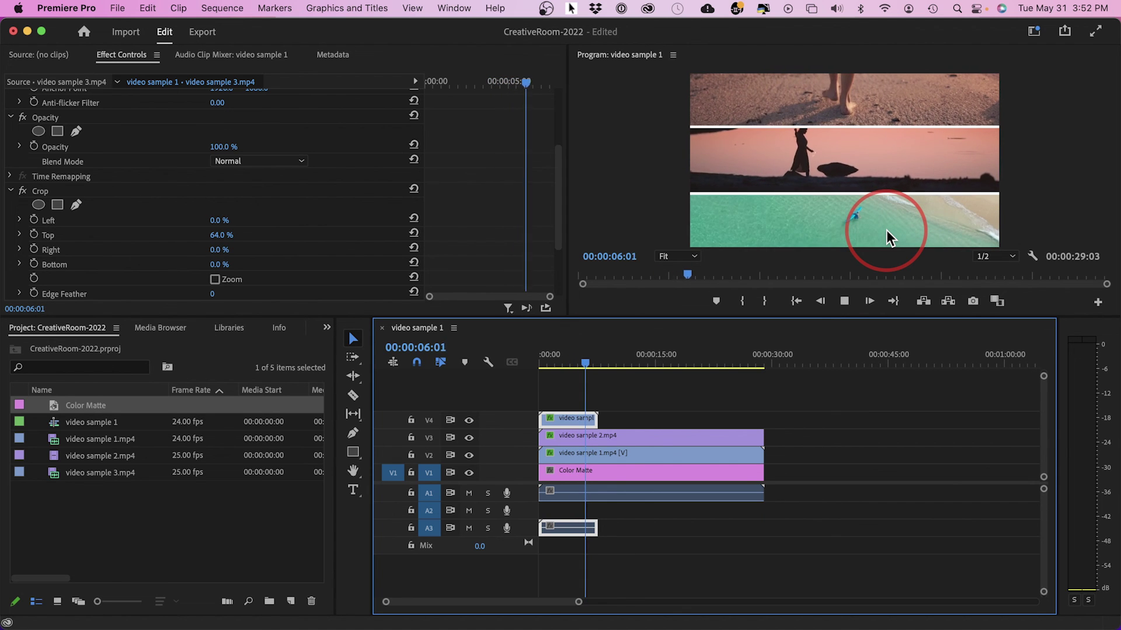
pyautogui.press('space')
pyautogui.press('space')
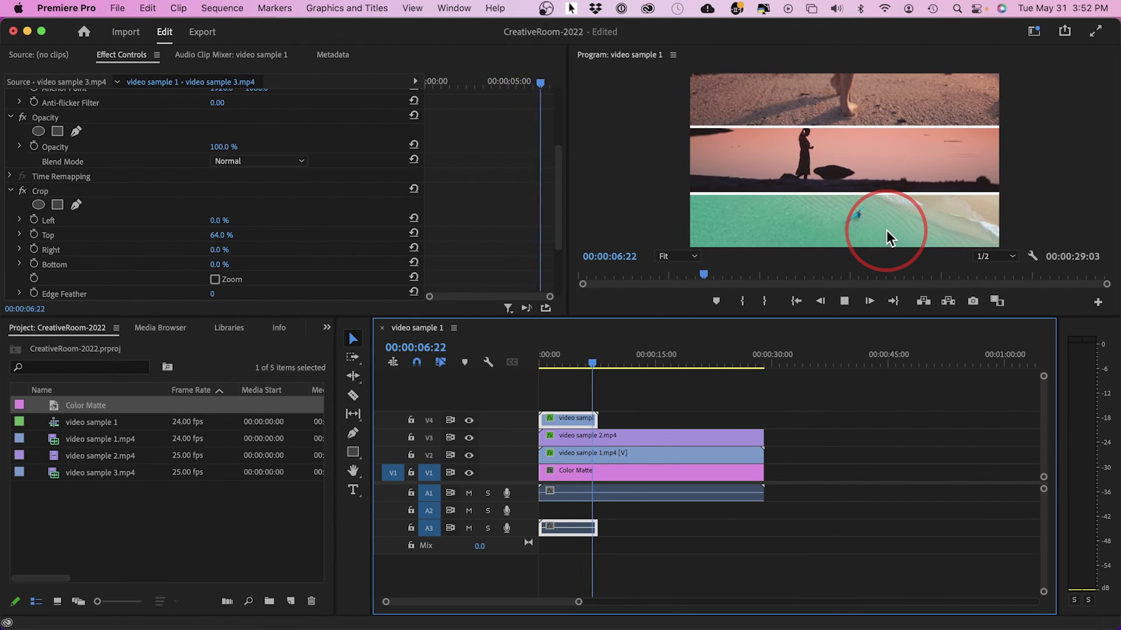